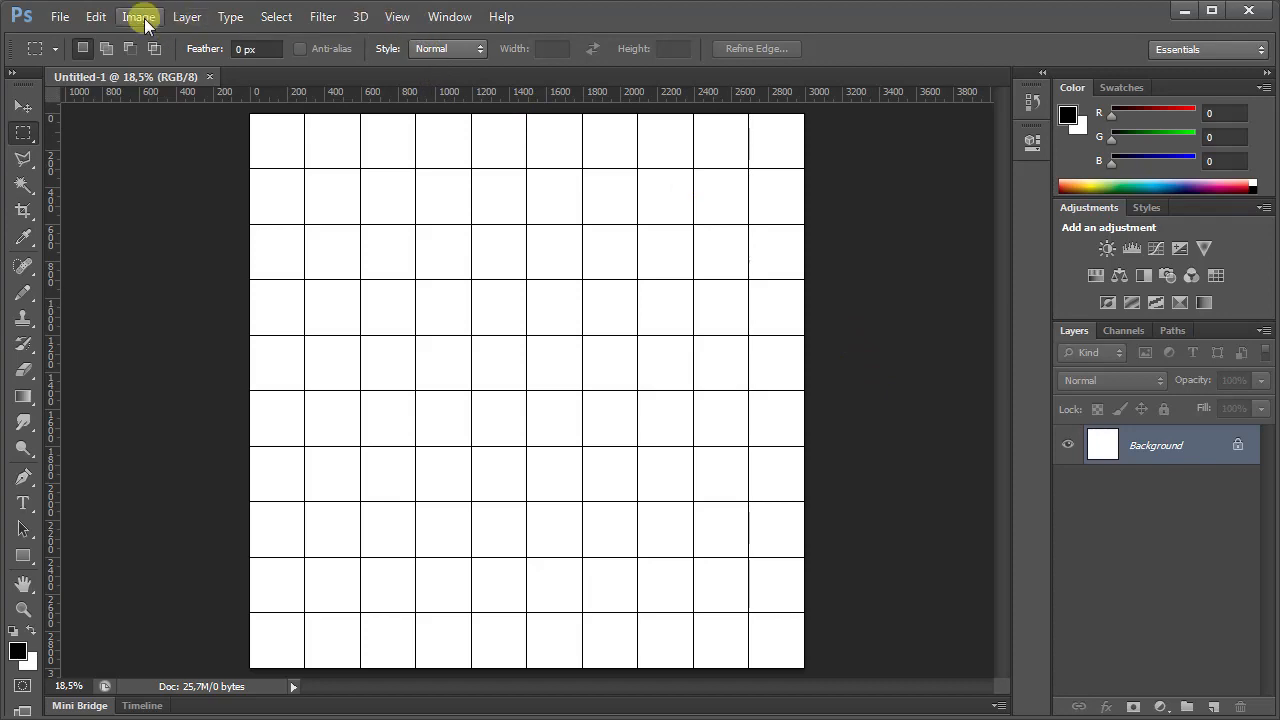
- Set the document grid to a gridline every 5 percent in the Guides, Grid & Slices preferences
click(95, 16)
mouse_move(208, 710)
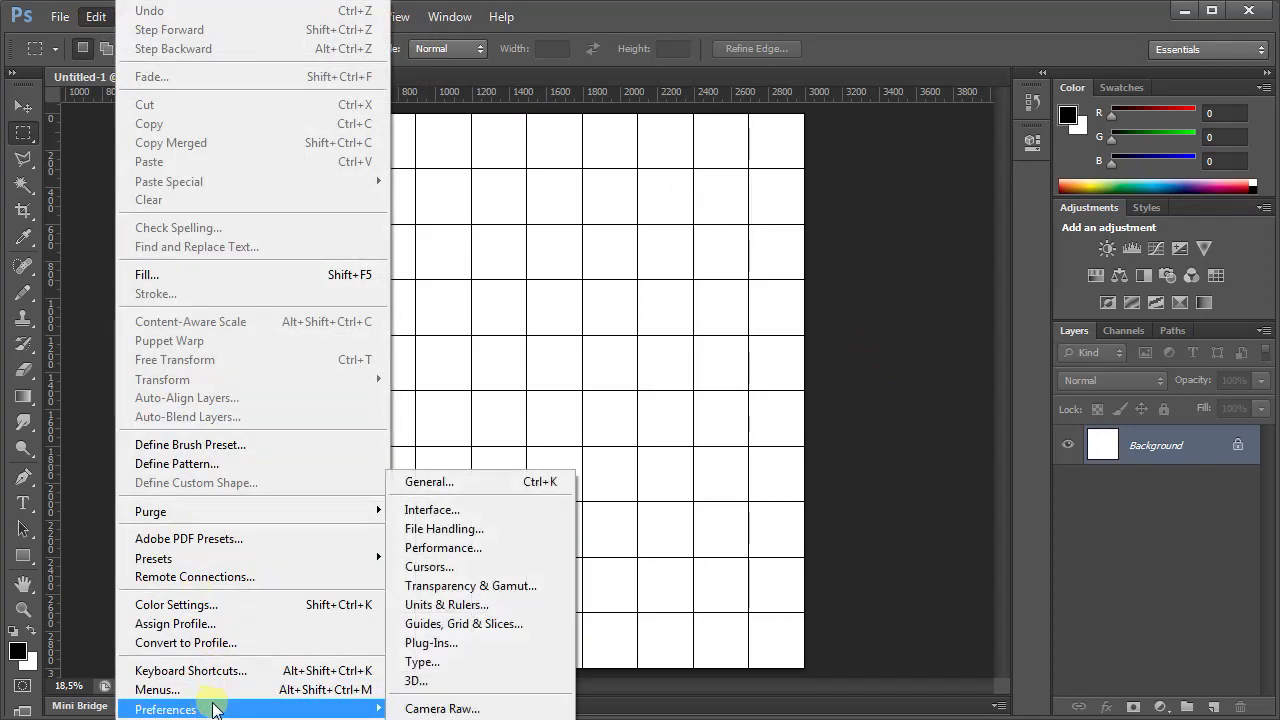
click(466, 623)
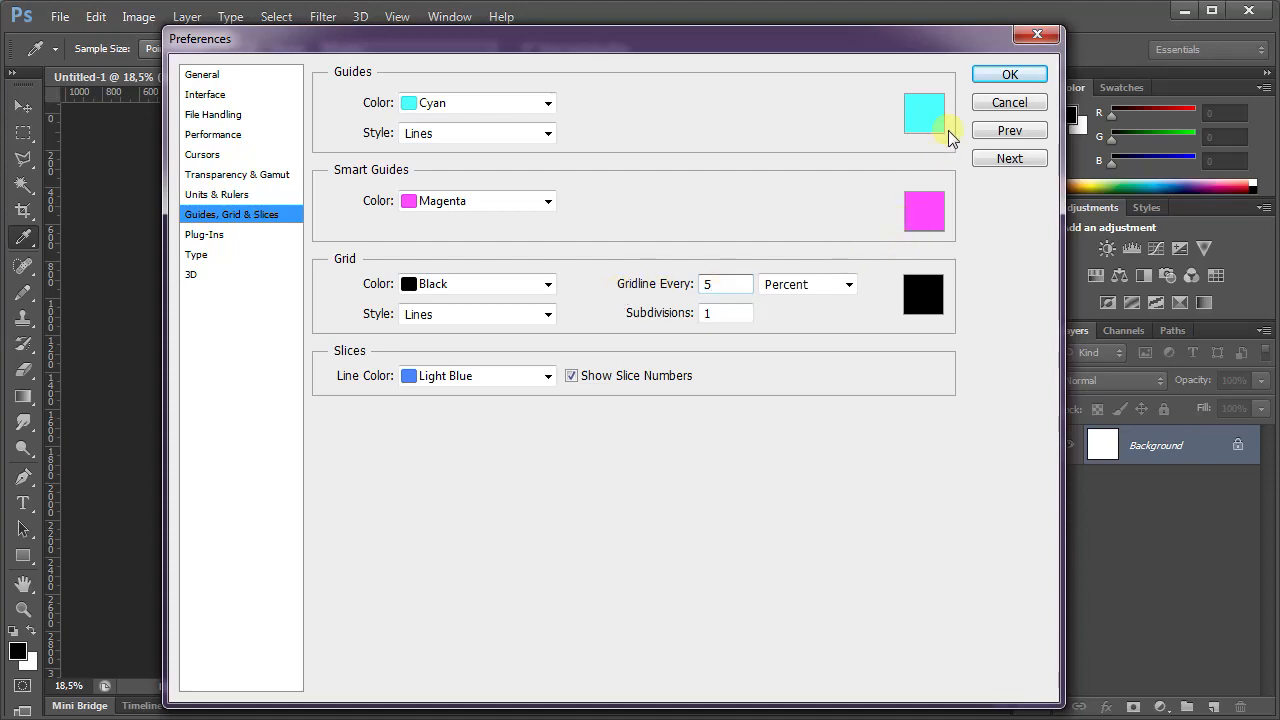
click(1009, 75)
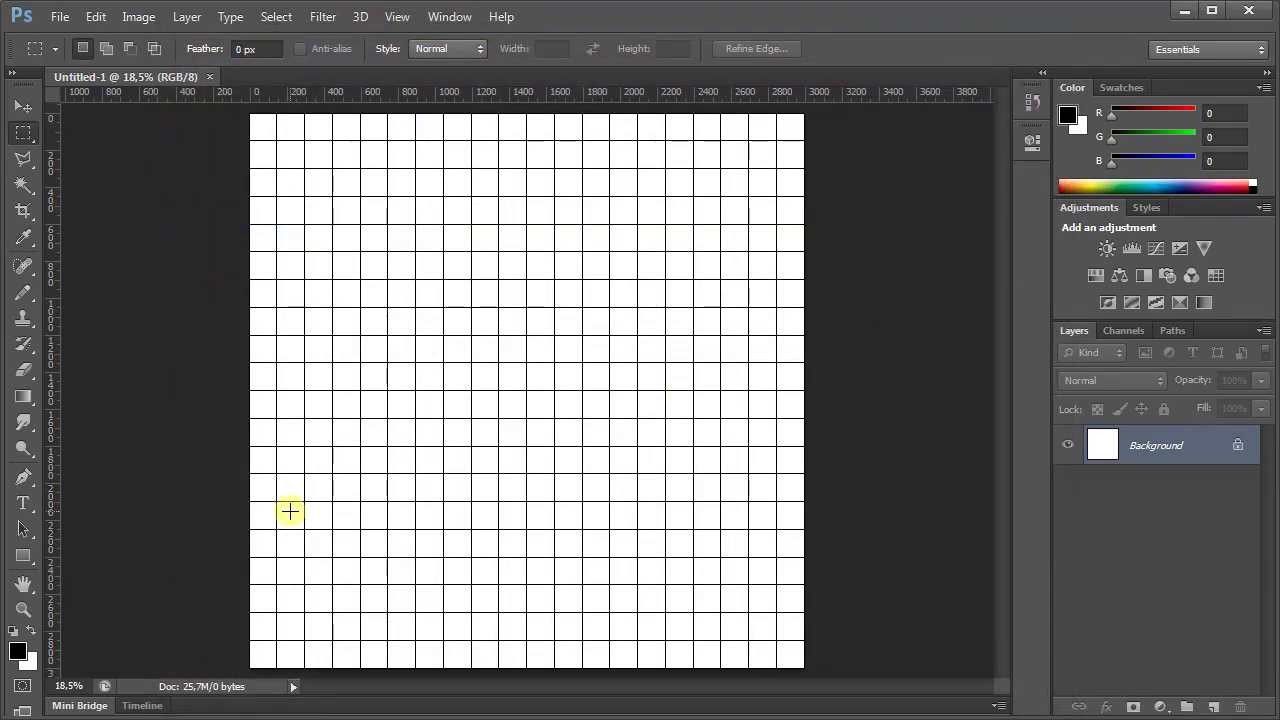
- Draw a blue heart about 2584 by 2251 px on the canvas with the Custom Shape tool, using defined proportions
click(23, 557)
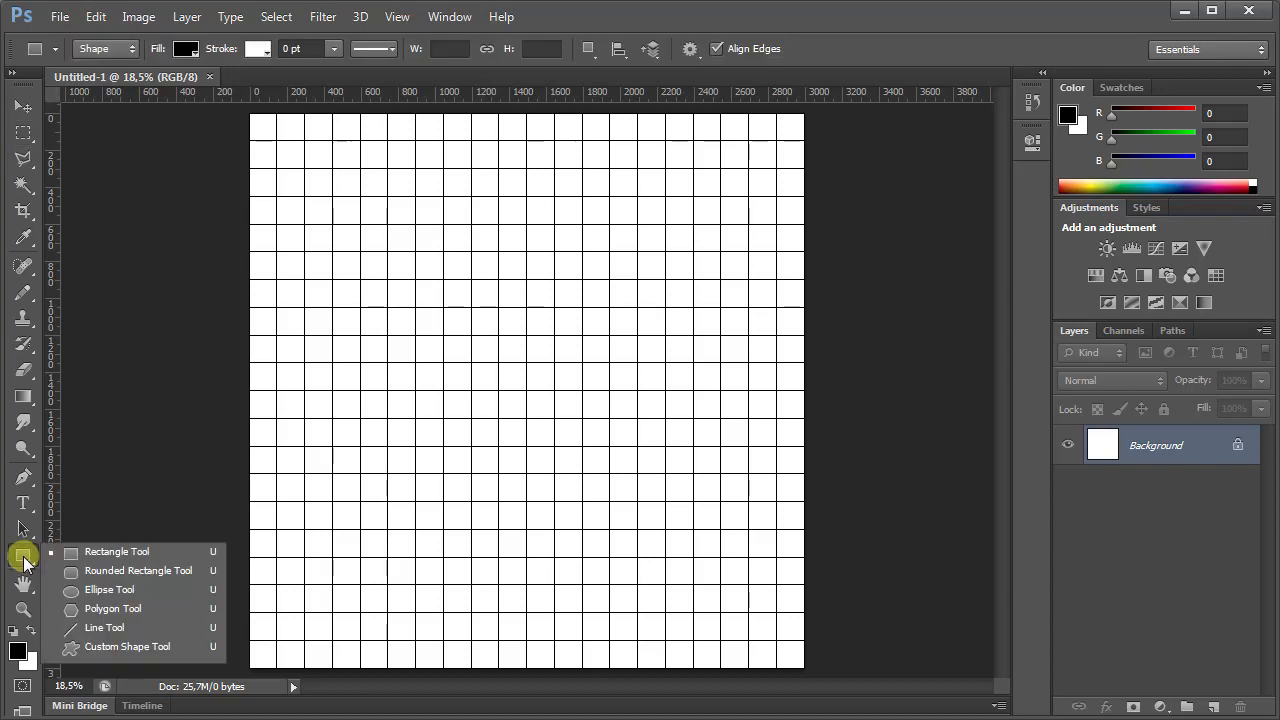
click(176, 647)
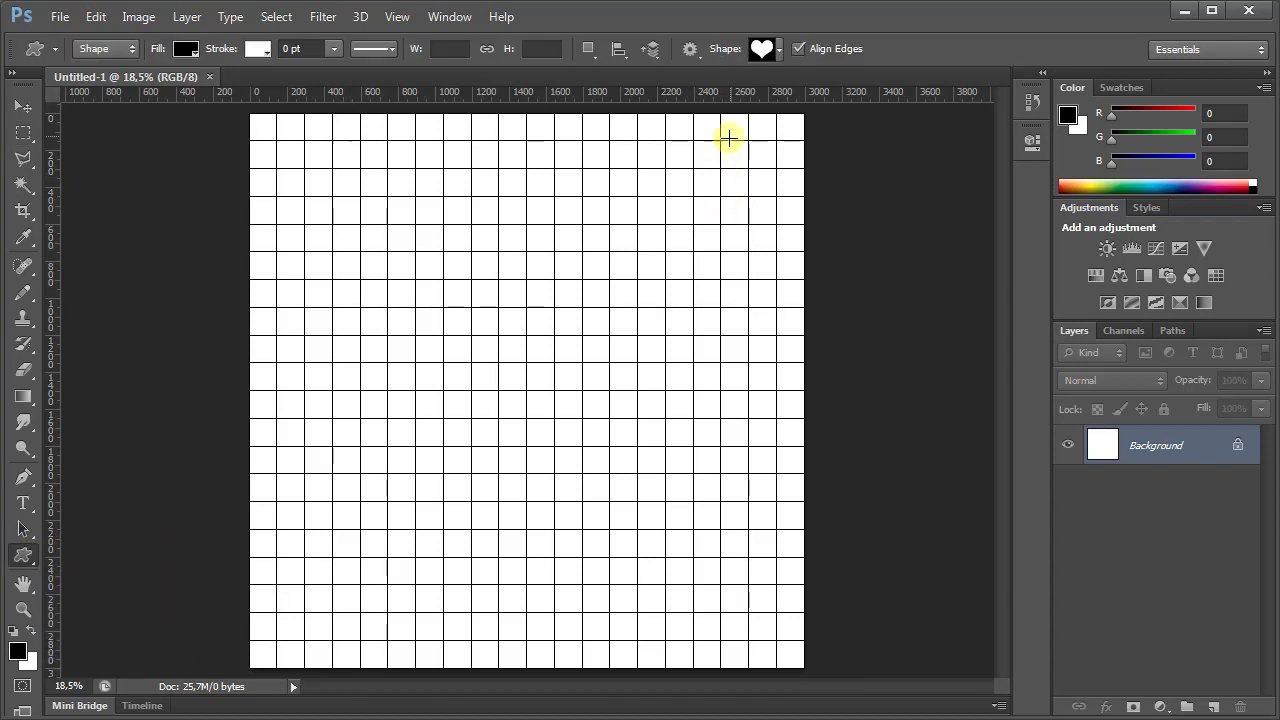
click(185, 50)
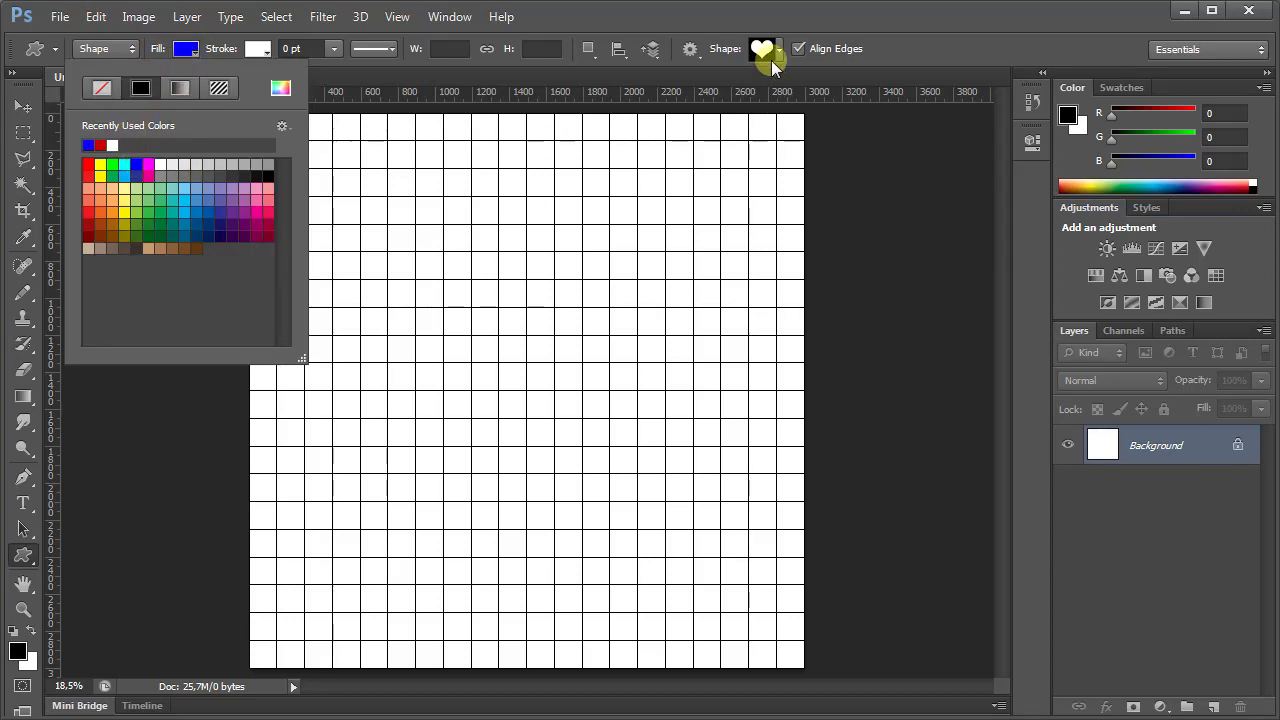
click(780, 50)
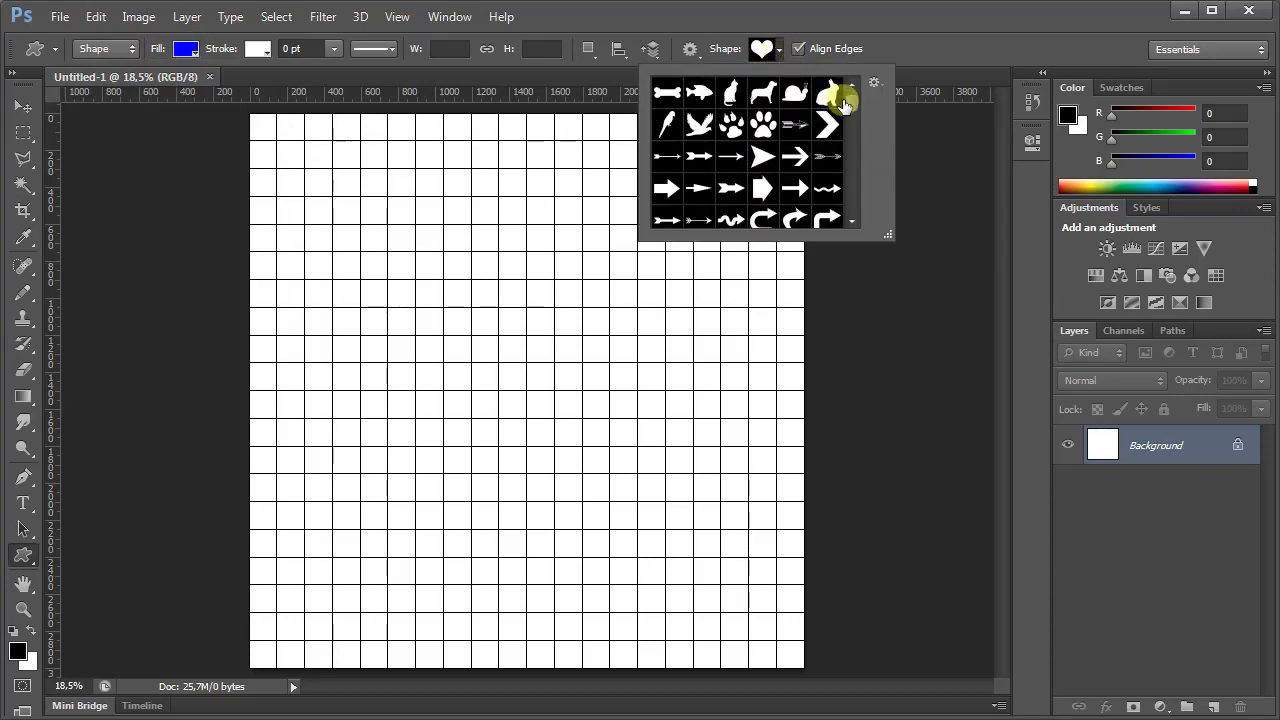
drag(852, 103, 855, 167)
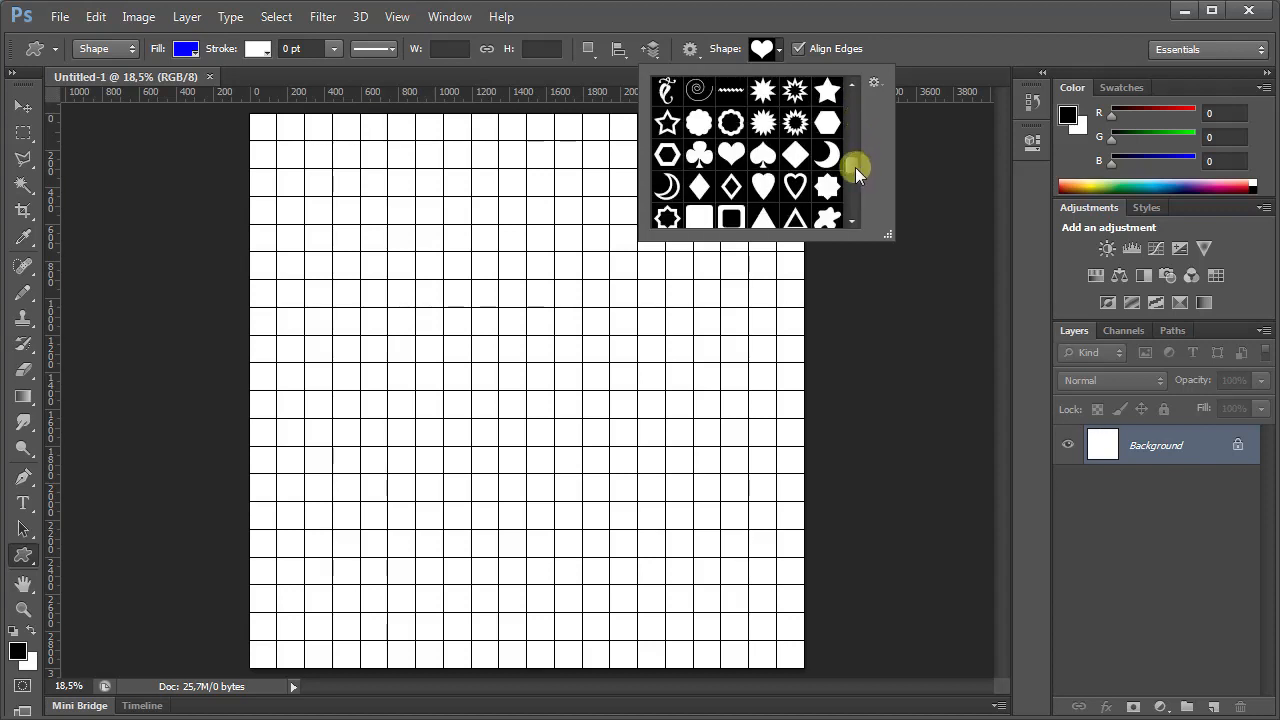
click(930, 43)
click(691, 54)
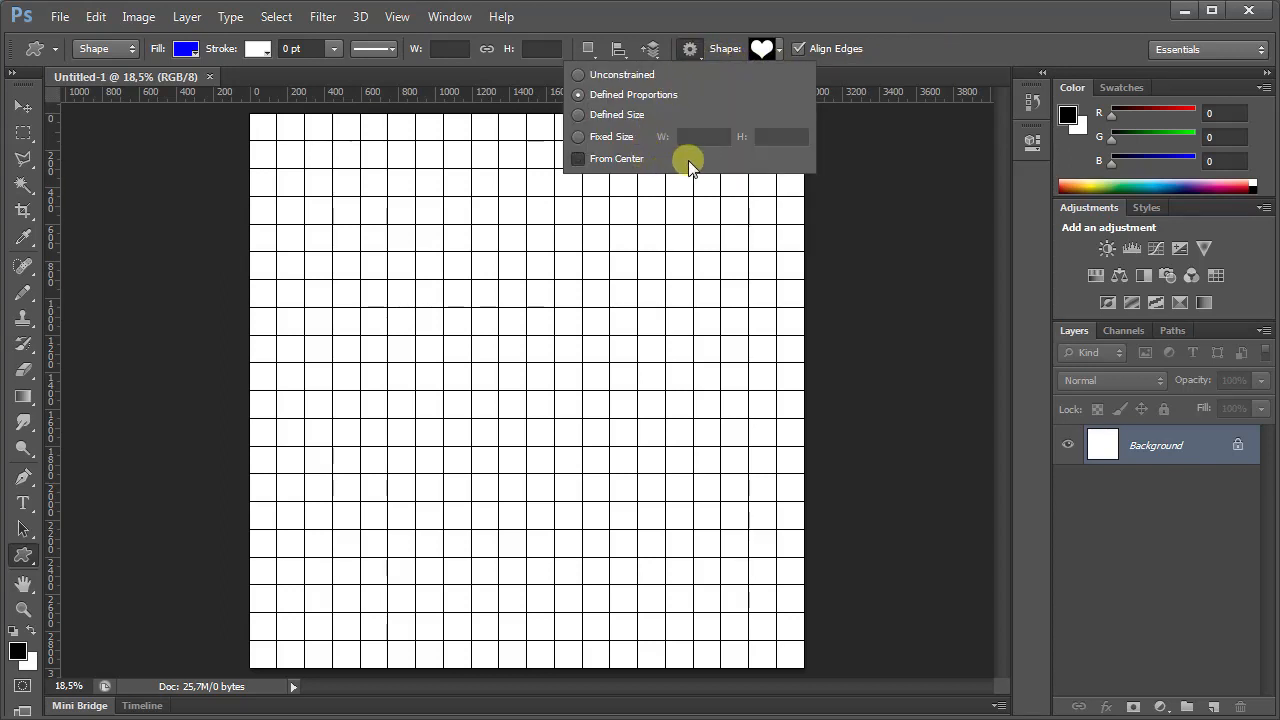
click(929, 51)
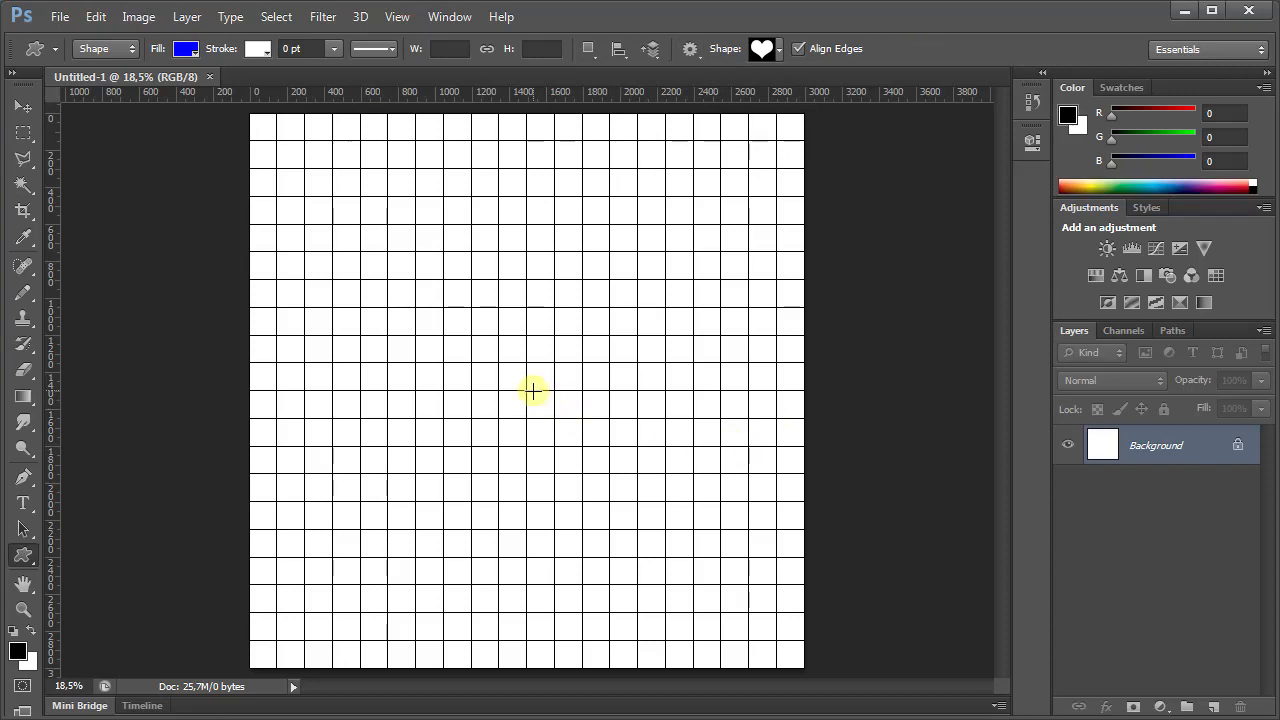
drag(513, 353, 800, 712)
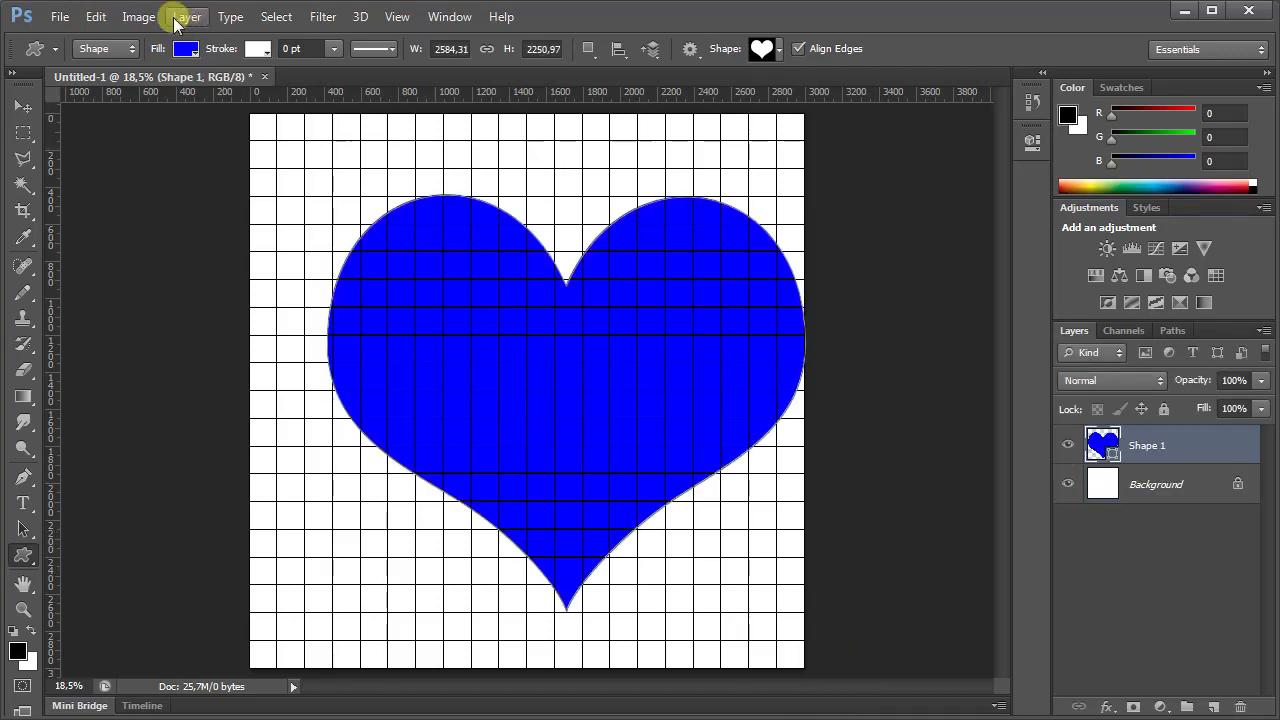
- Enlarge the heart to about 2808 by 2453 px with Free Transform and position it roughly in the middle of the canvas
click(95, 17)
click(200, 362)
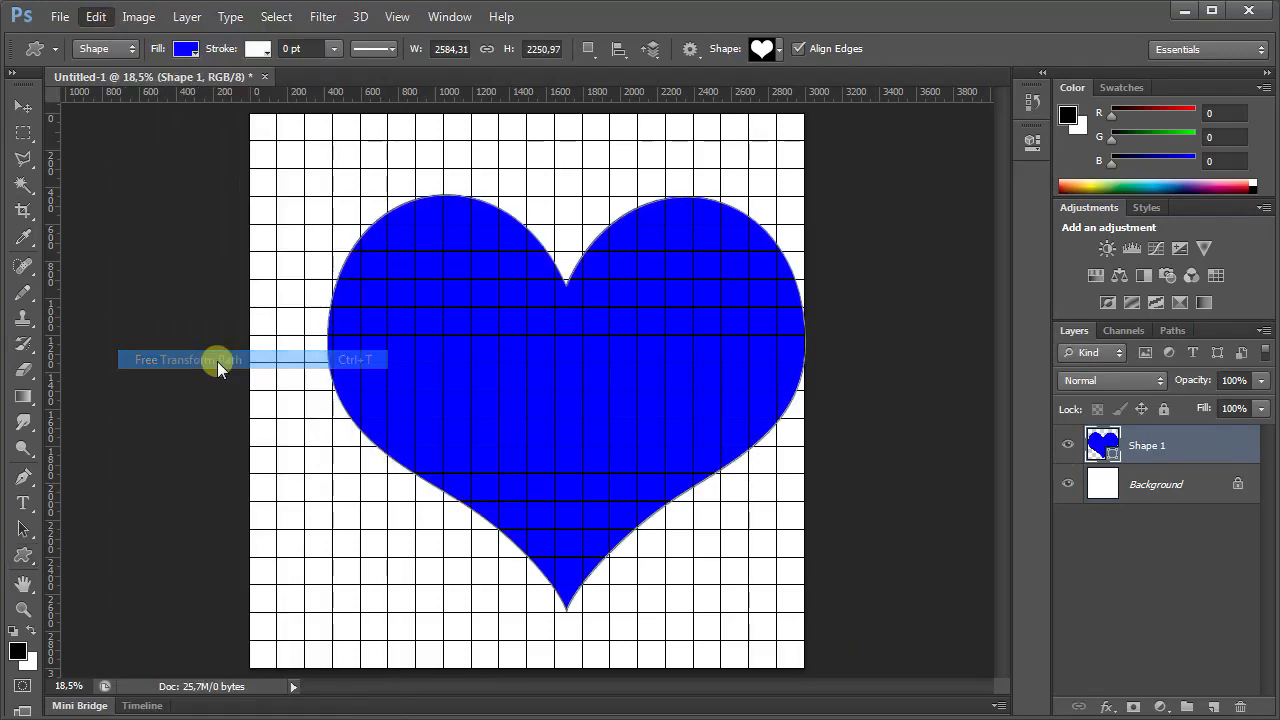
drag(651, 414, 600, 363)
drag(749, 557, 790, 594)
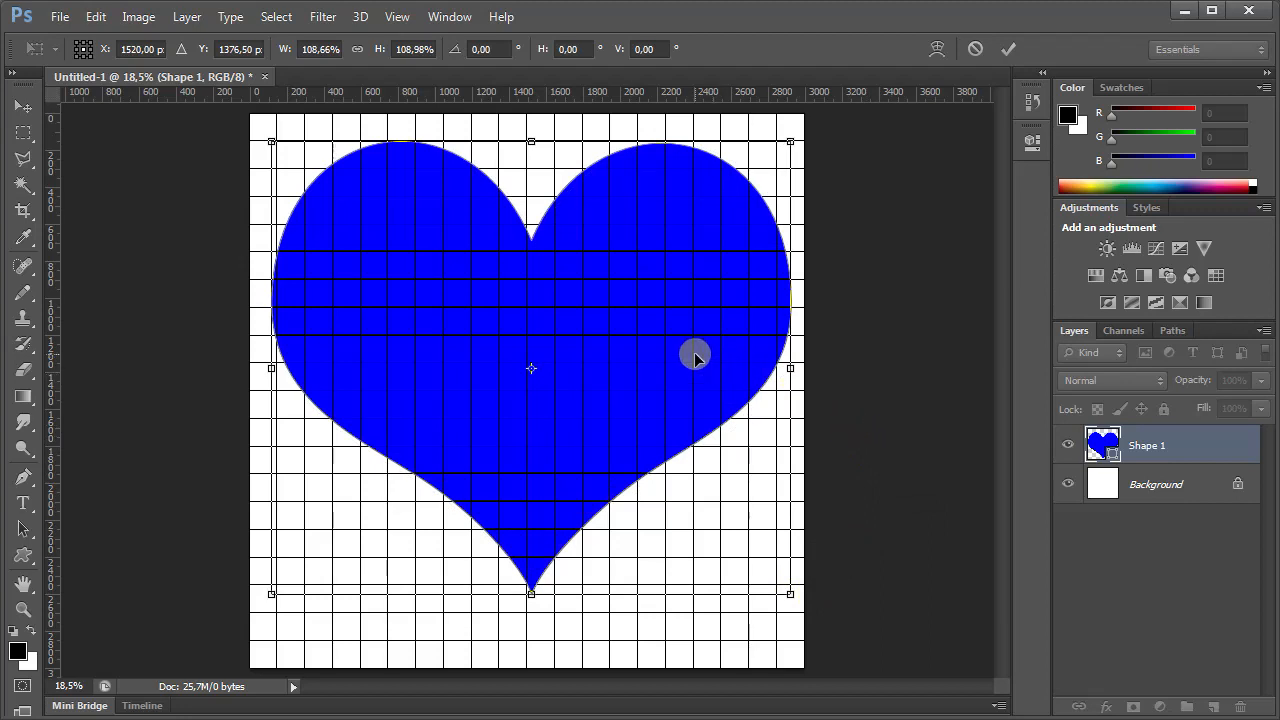
mouse_move(695, 358)
mouse_down()
mouse_move(701, 401)
mouse_move(686, 363)
mouse_up()
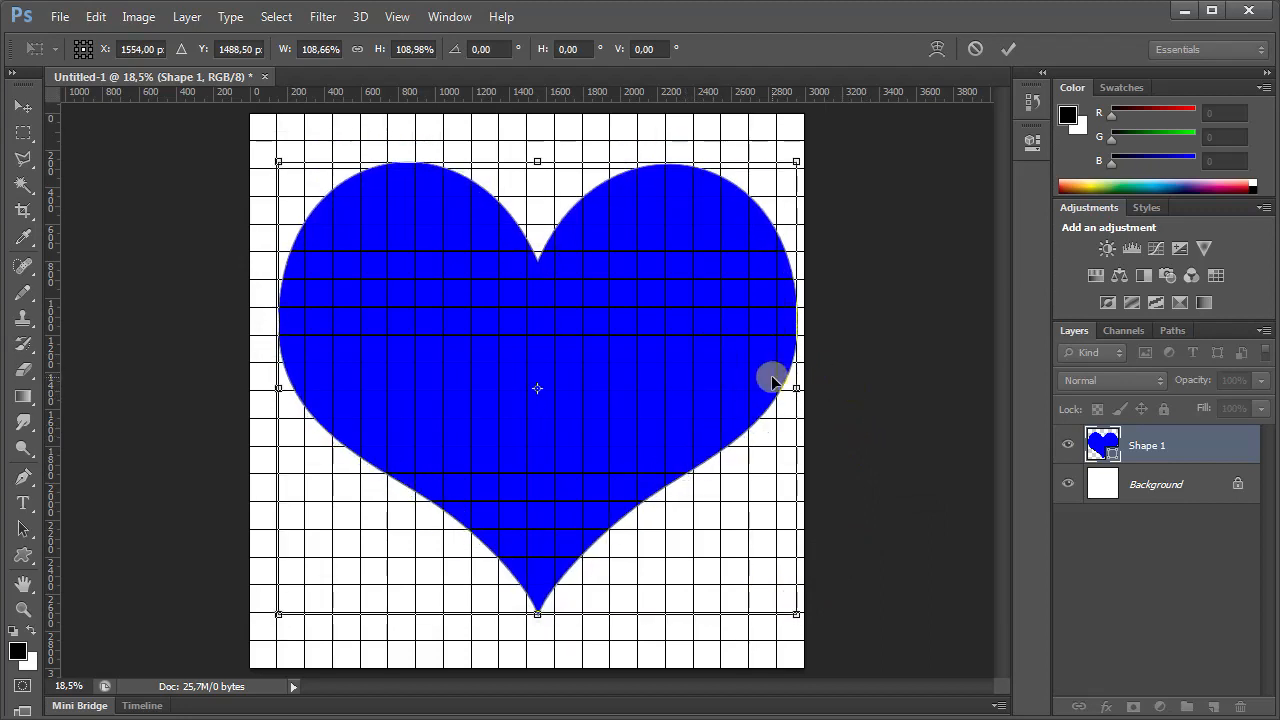
click(1005, 49)
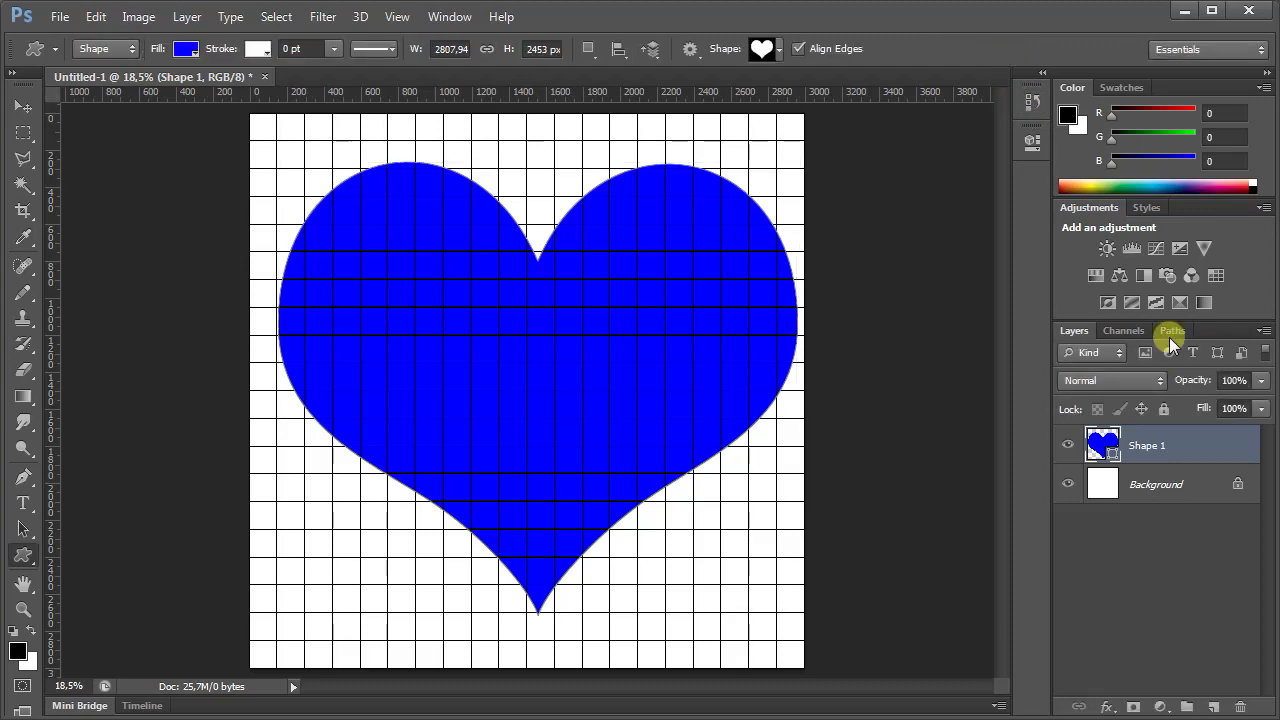
- Draw a light grey 450 by 900 px rectangle with a 4 pt white stroke below the heart's notch, keeping its layer above the heart
click(1175, 493)
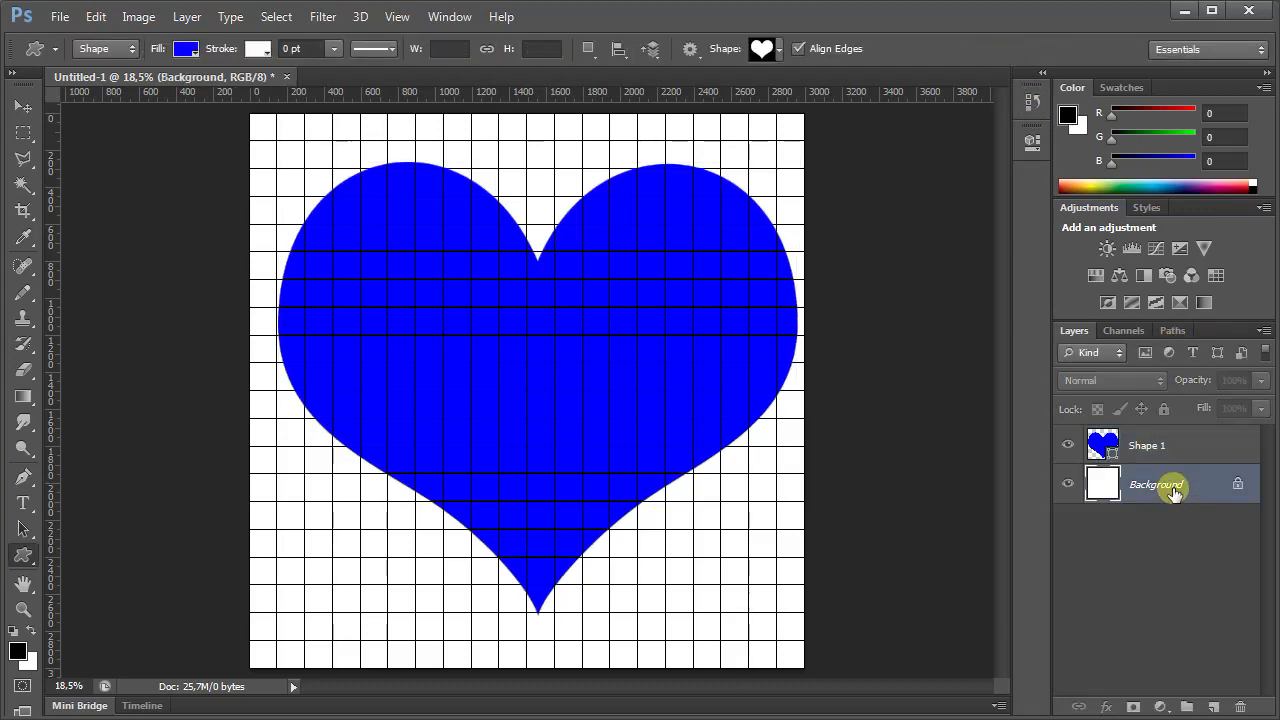
click(24, 556)
click(117, 552)
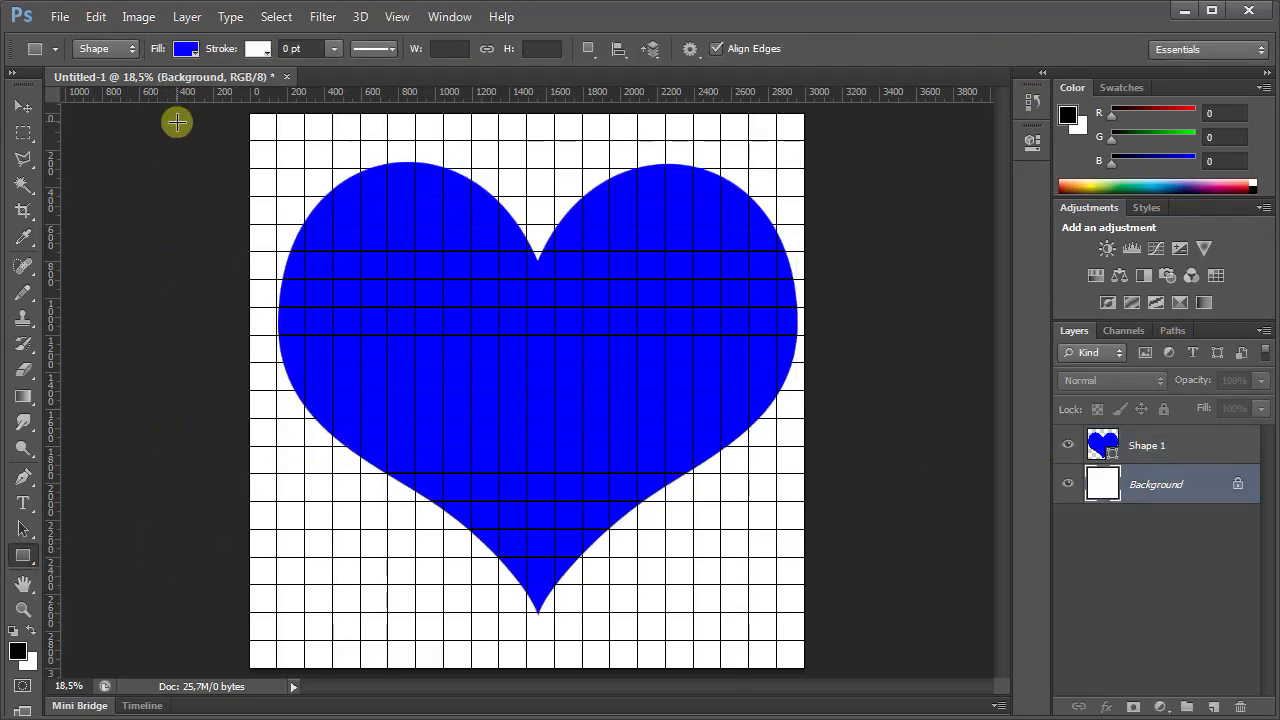
click(186, 50)
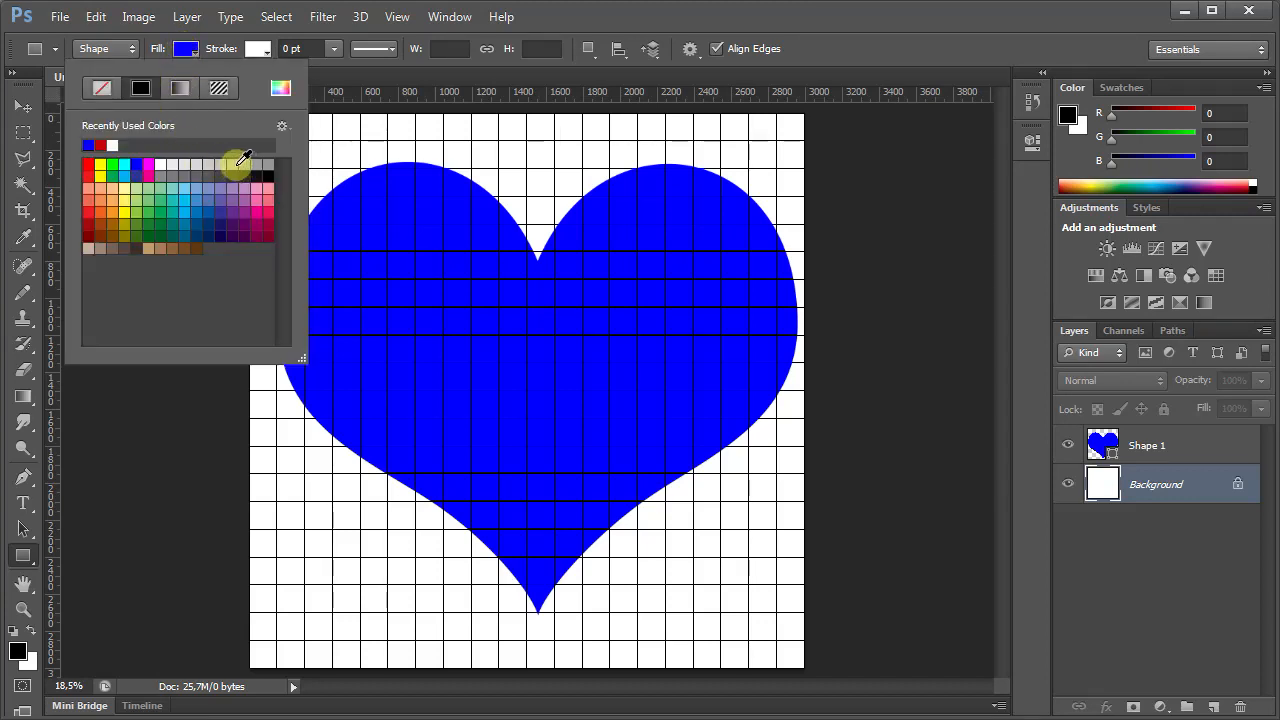
click(926, 29)
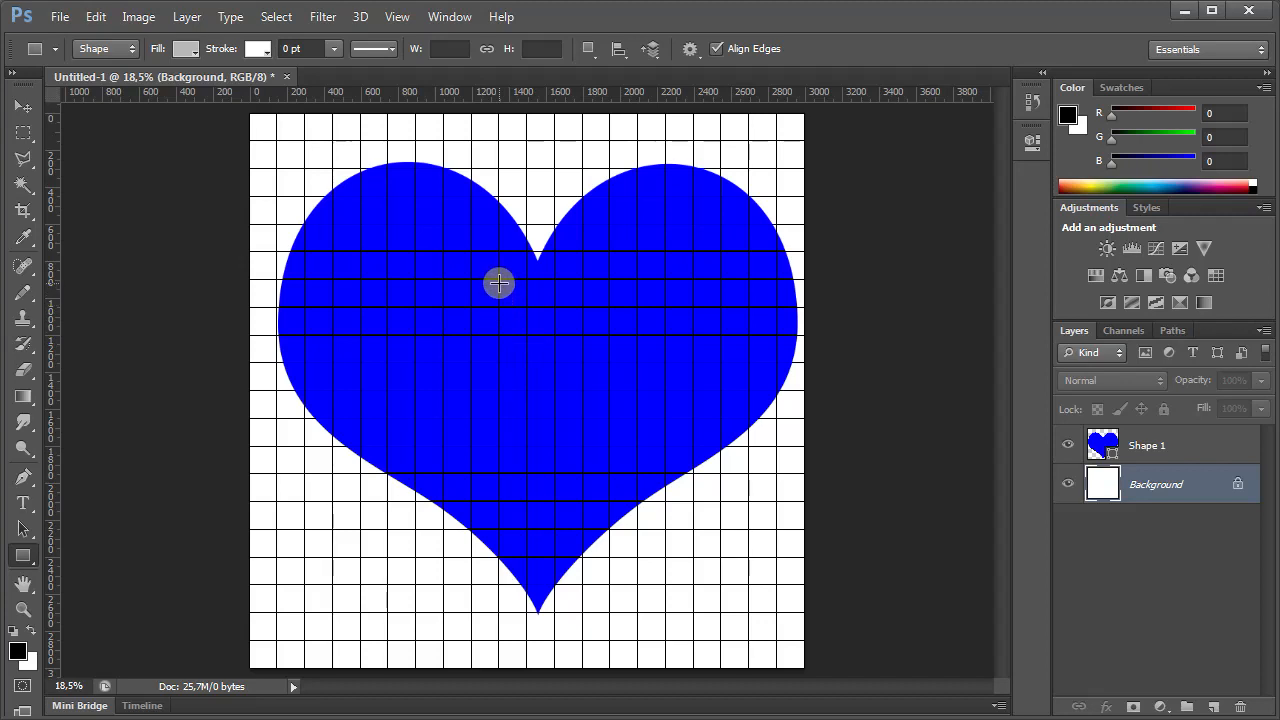
drag(501, 280, 583, 446)
drag(1141, 487, 1150, 436)
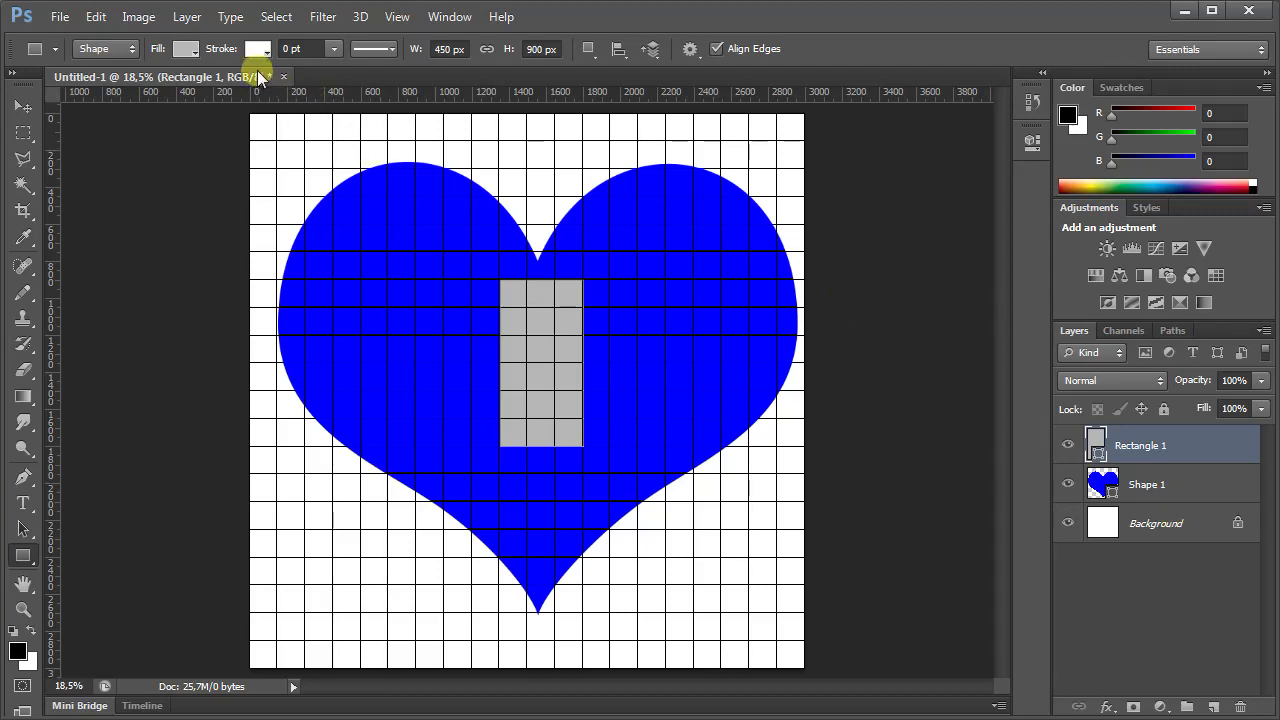
click(287, 48)
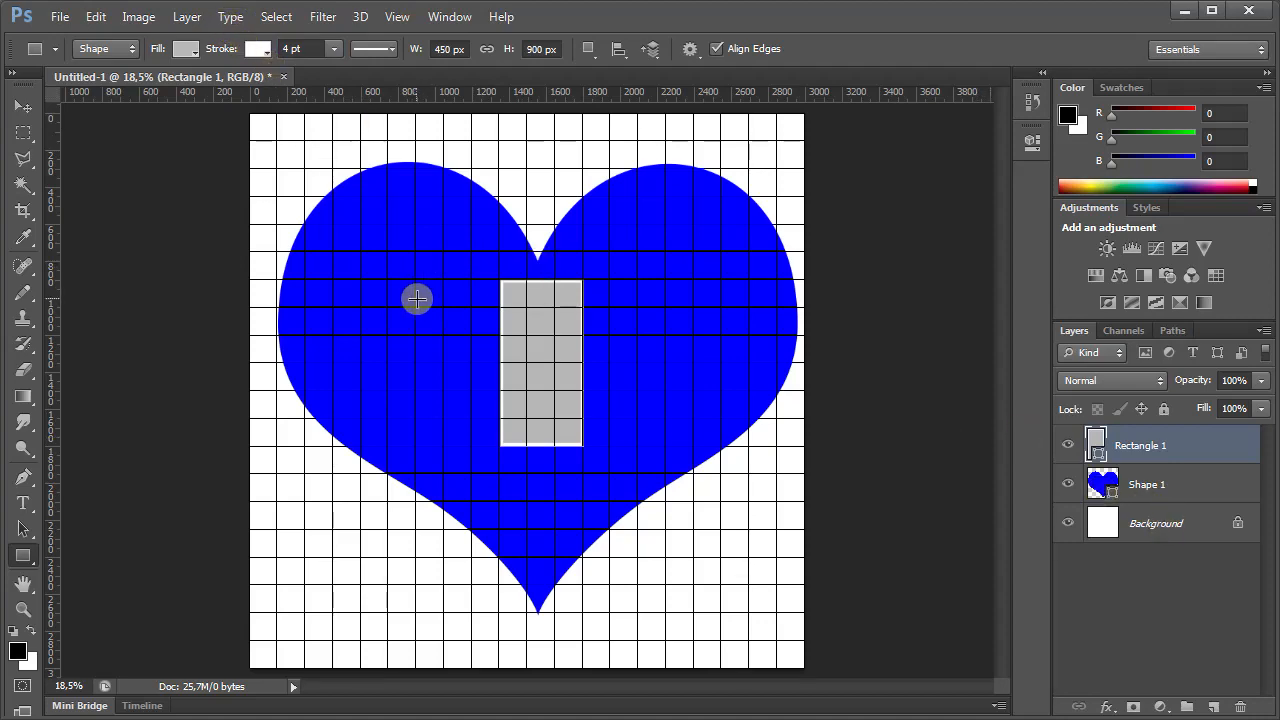
- Duplicate the grey rectangle's layer and transform the copy to 450 by 300 px directly beneath the original
click(186, 17)
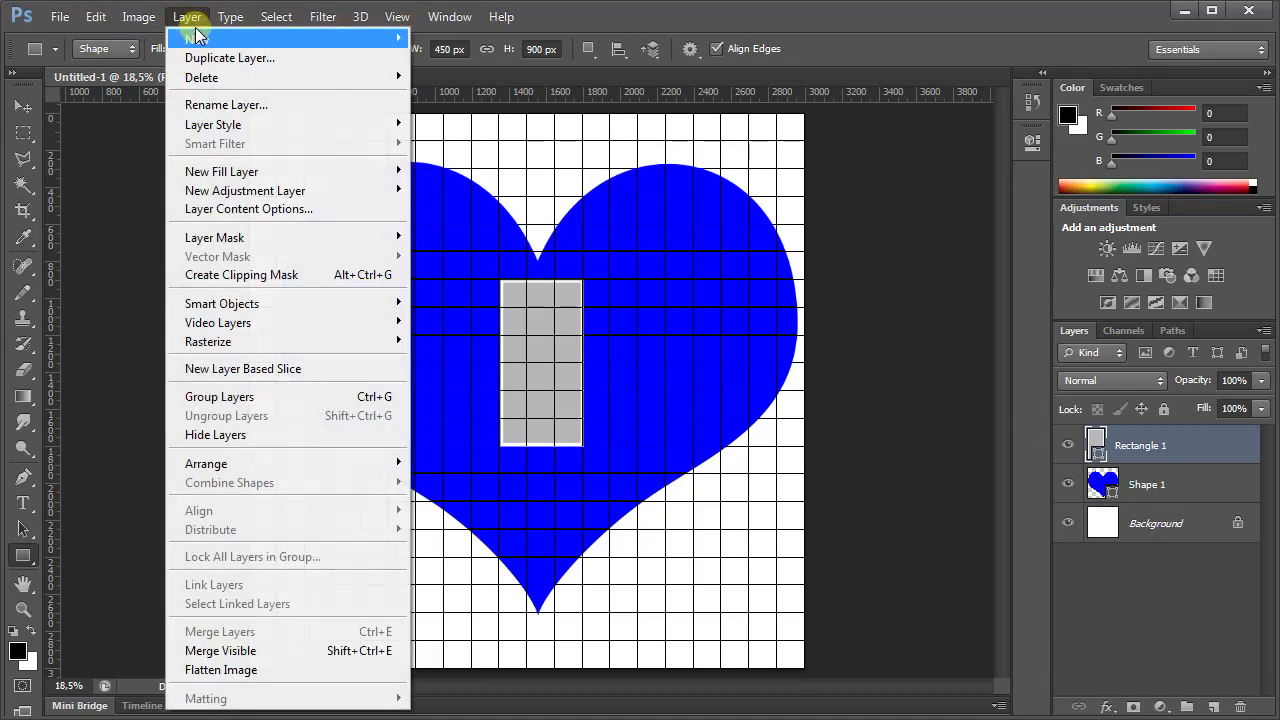
click(225, 58)
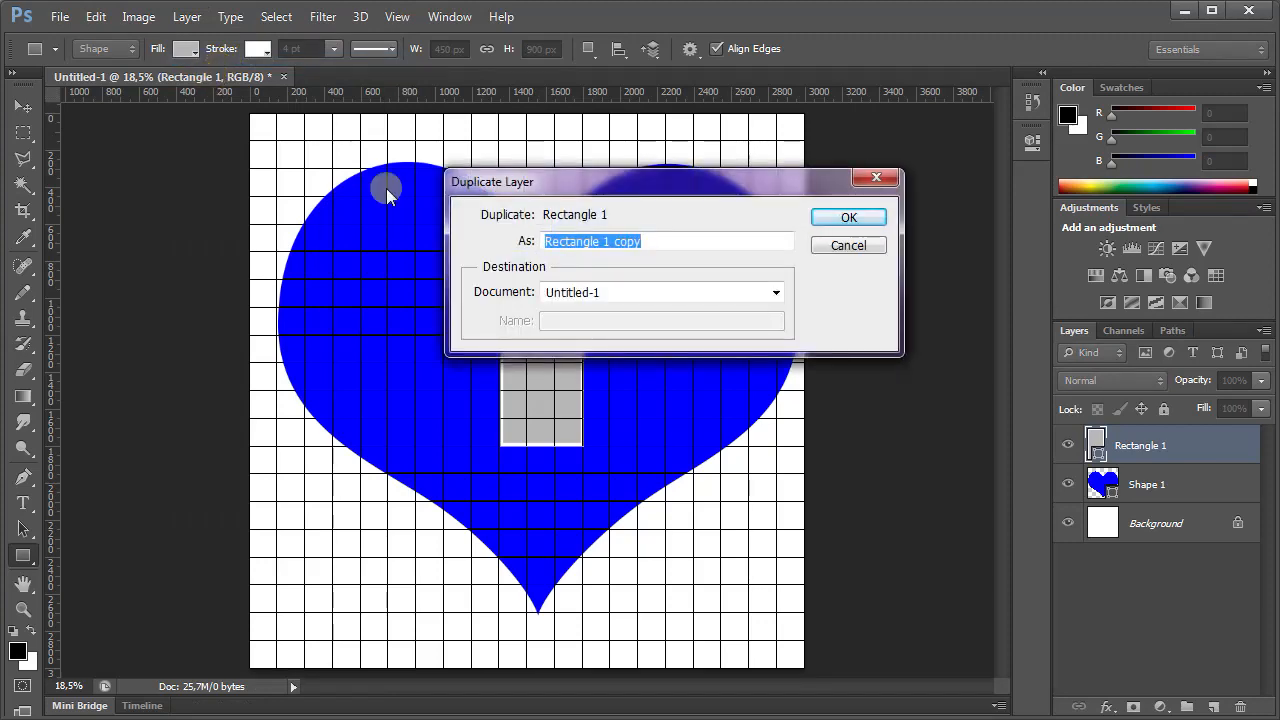
click(847, 217)
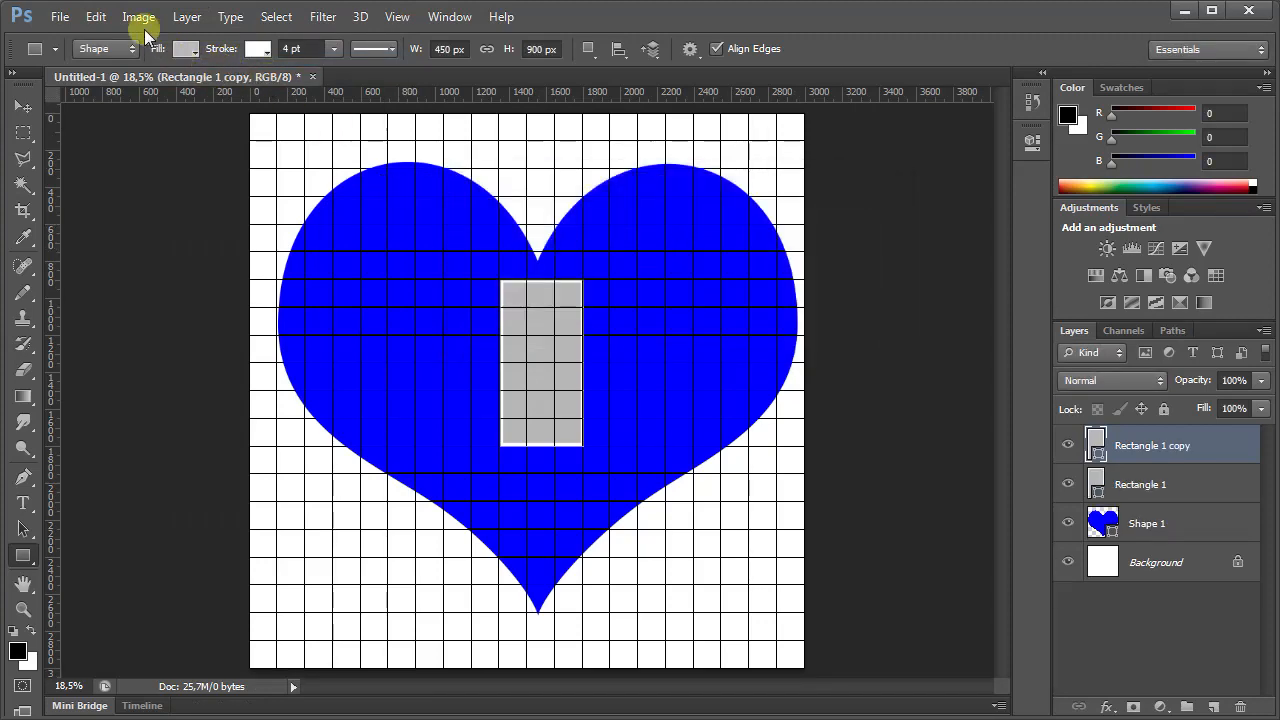
click(95, 17)
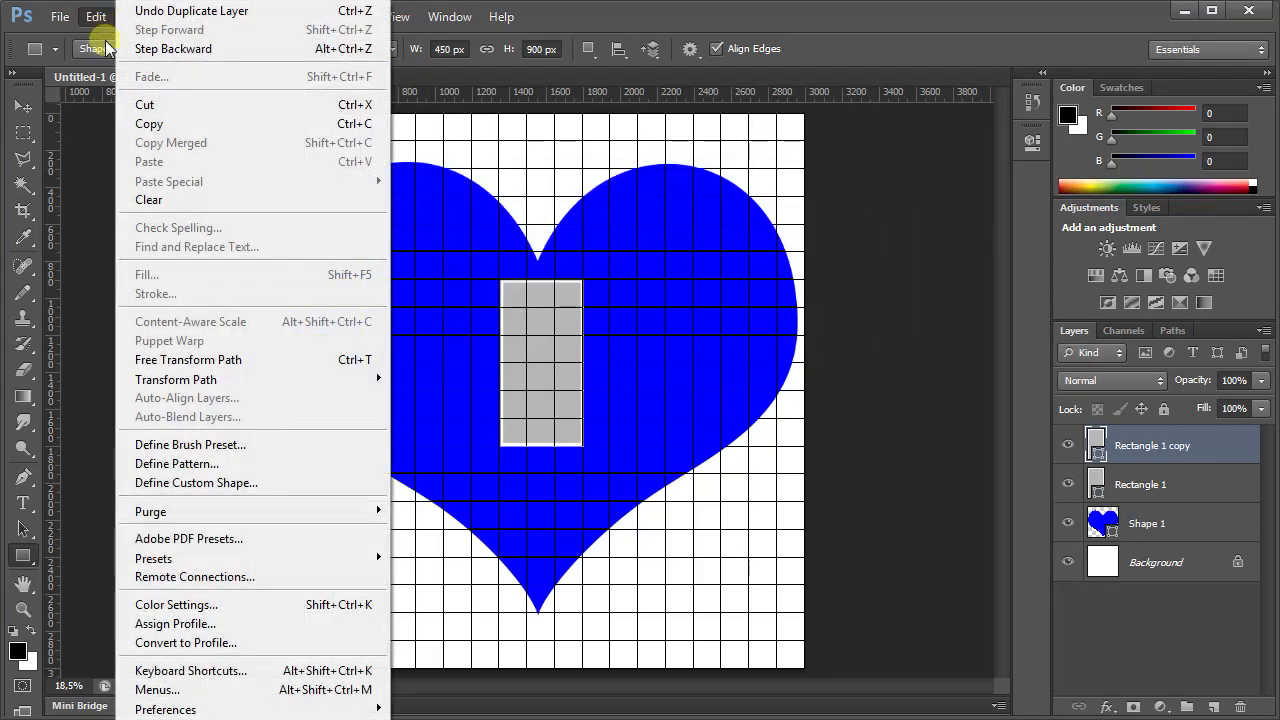
click(175, 360)
drag(543, 448, 569, 497)
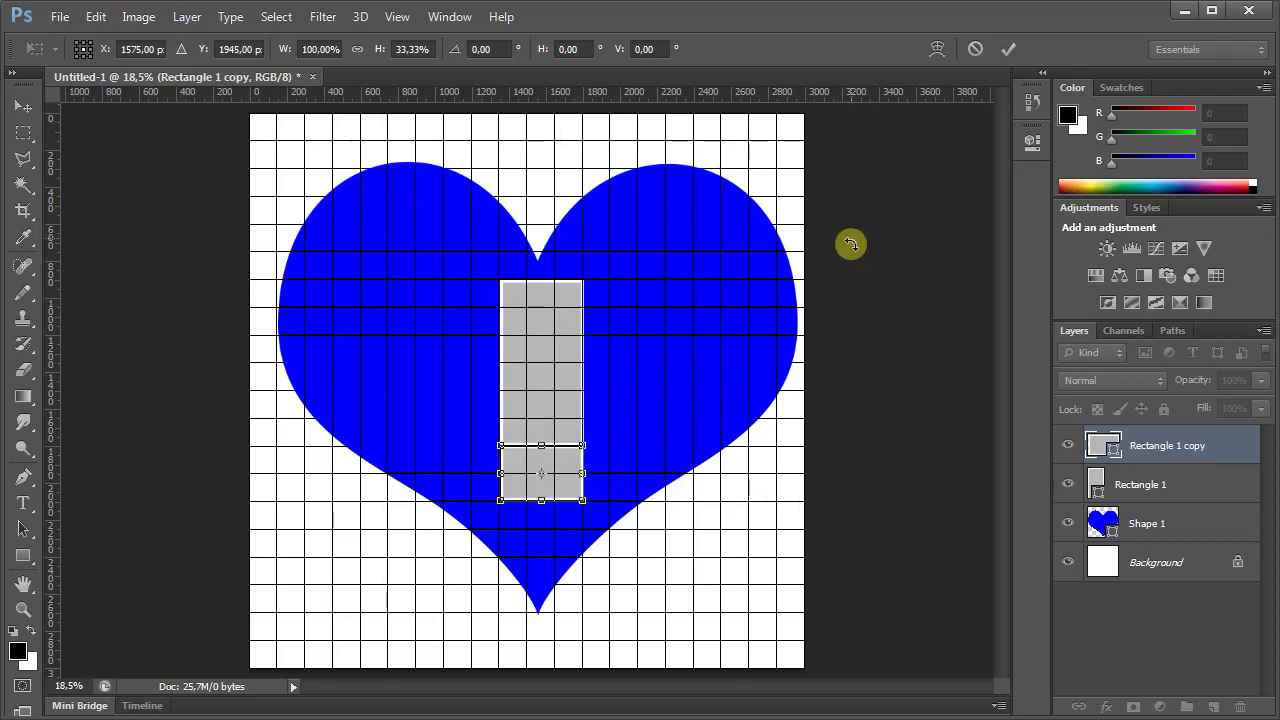
click(1007, 49)
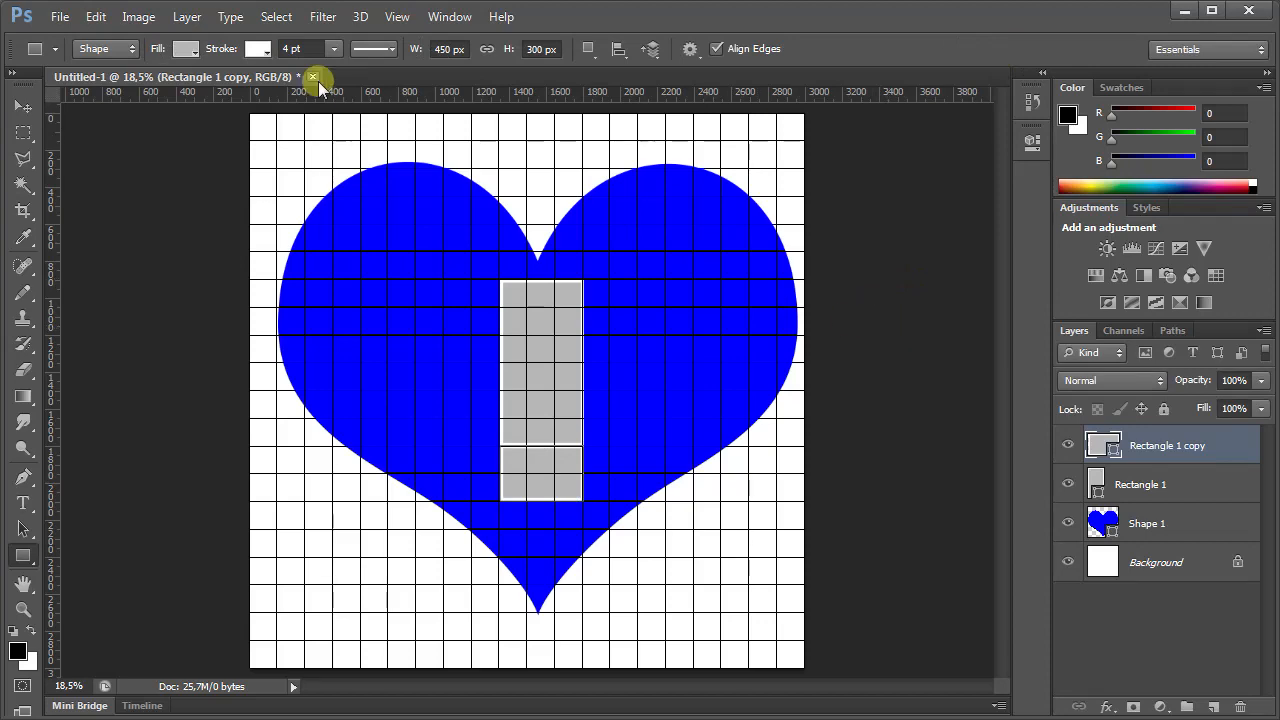
- Duplicate the 450 by 300 px rectangle, place the copy directly beneath it and widen it to 750 px, centred on the column
click(177, 18)
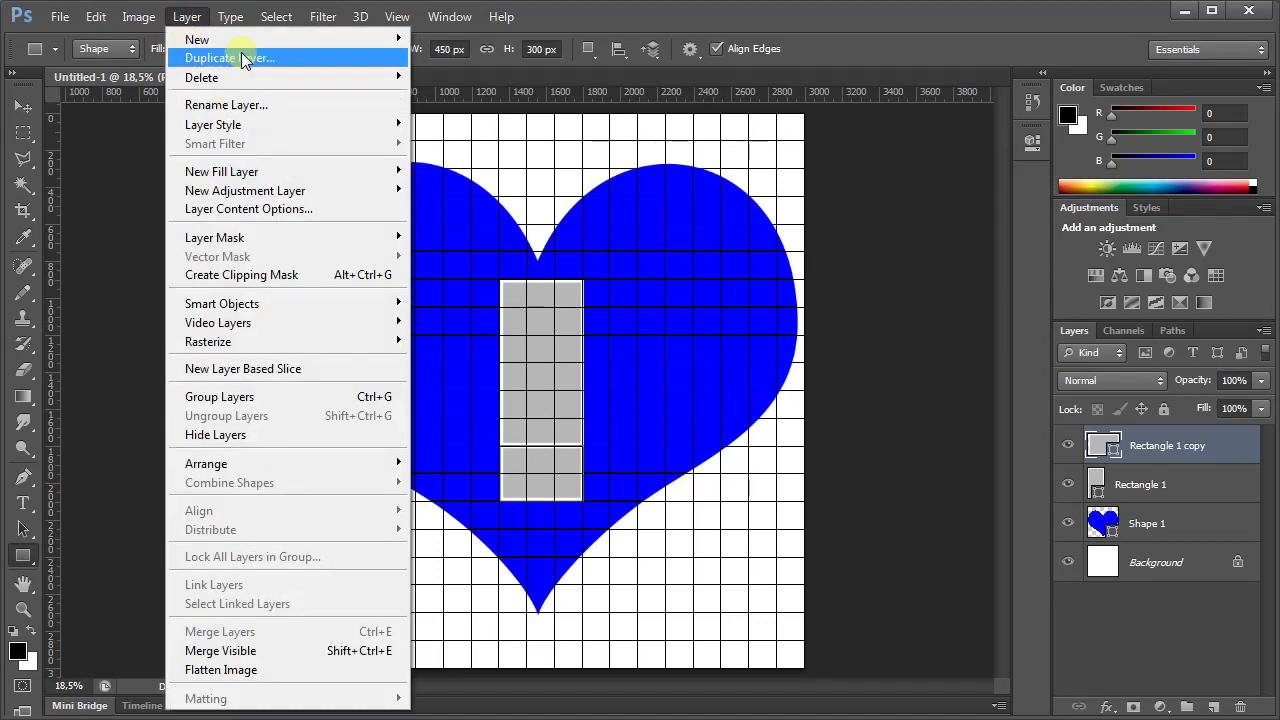
click(241, 52)
click(845, 220)
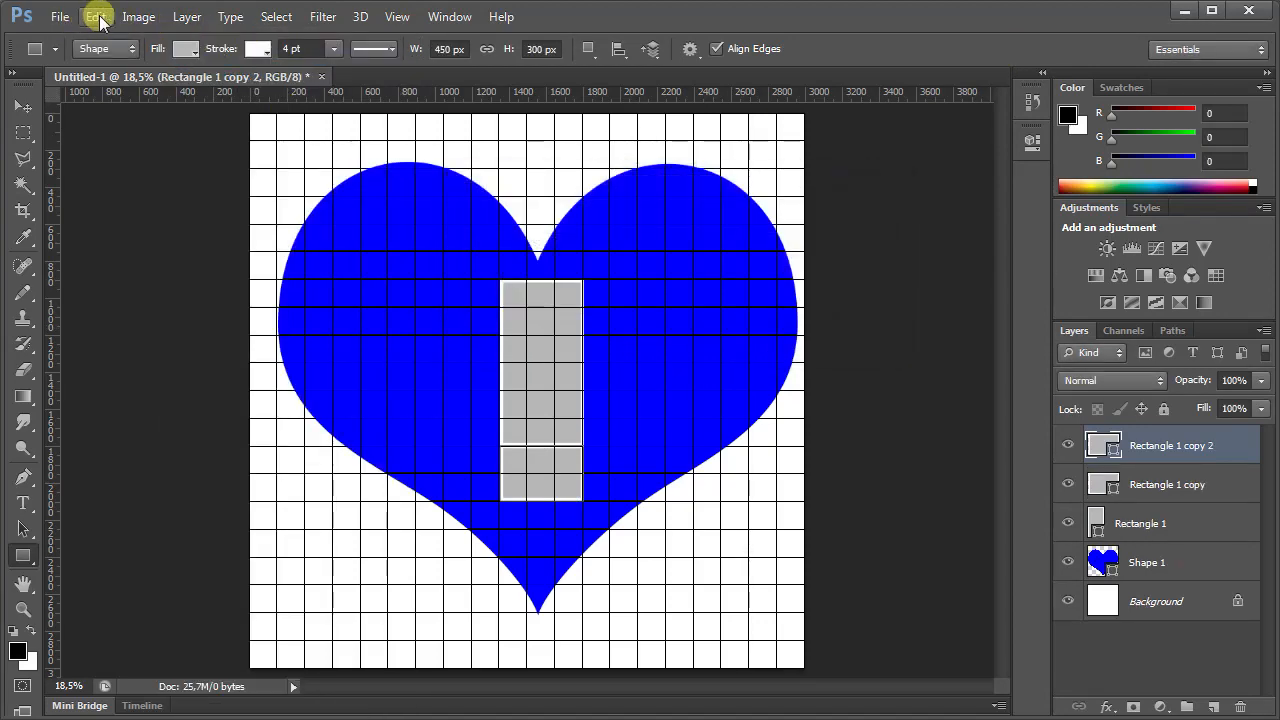
click(95, 17)
click(184, 360)
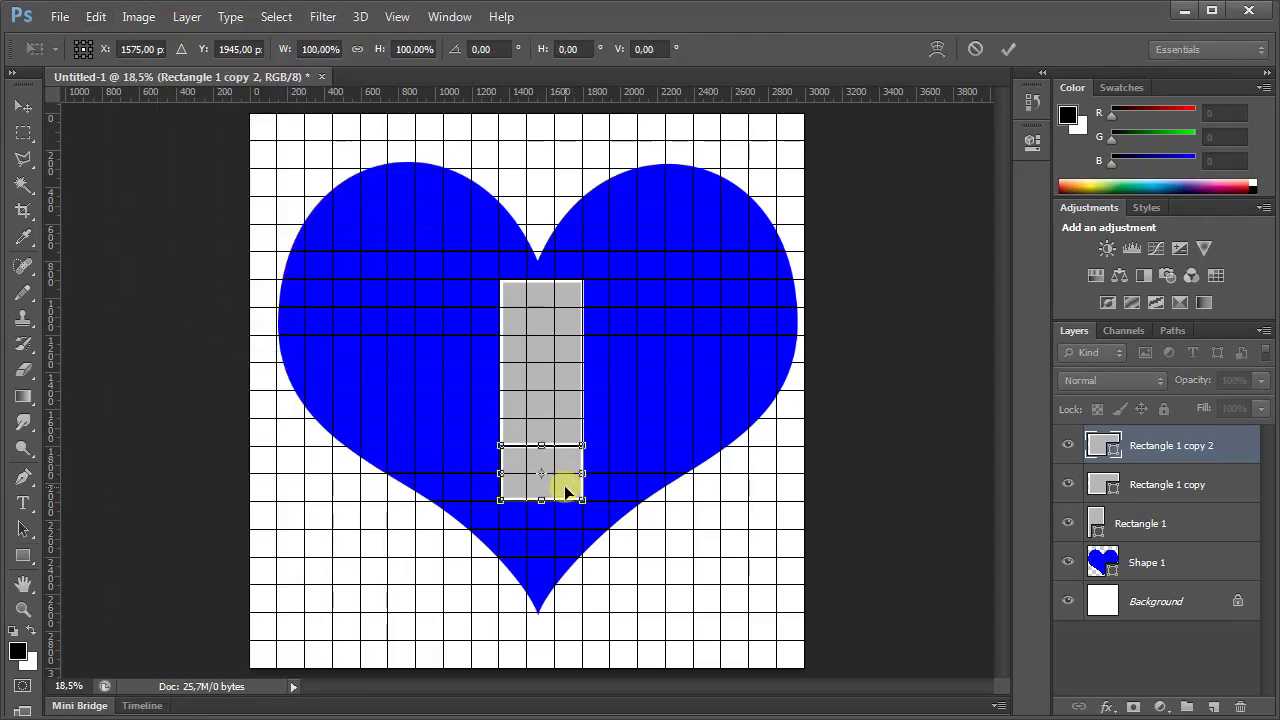
drag(566, 490, 608, 533)
drag(500, 530, 472, 531)
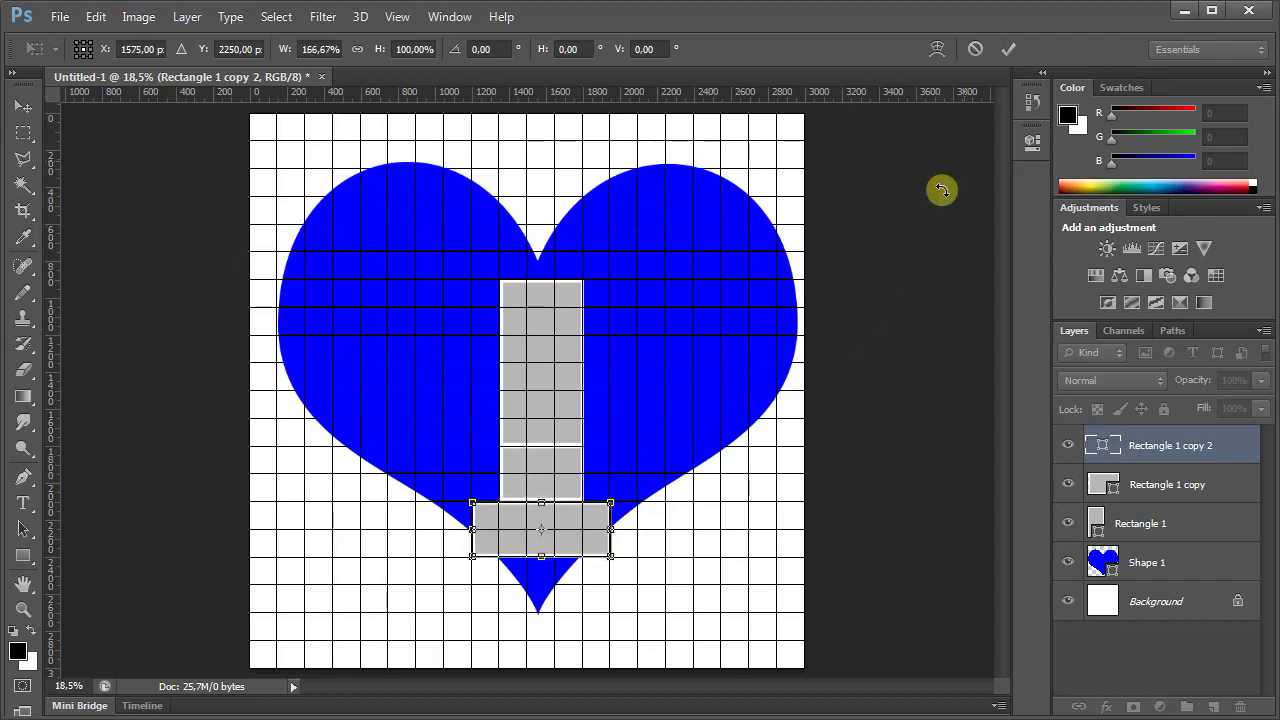
click(1005, 49)
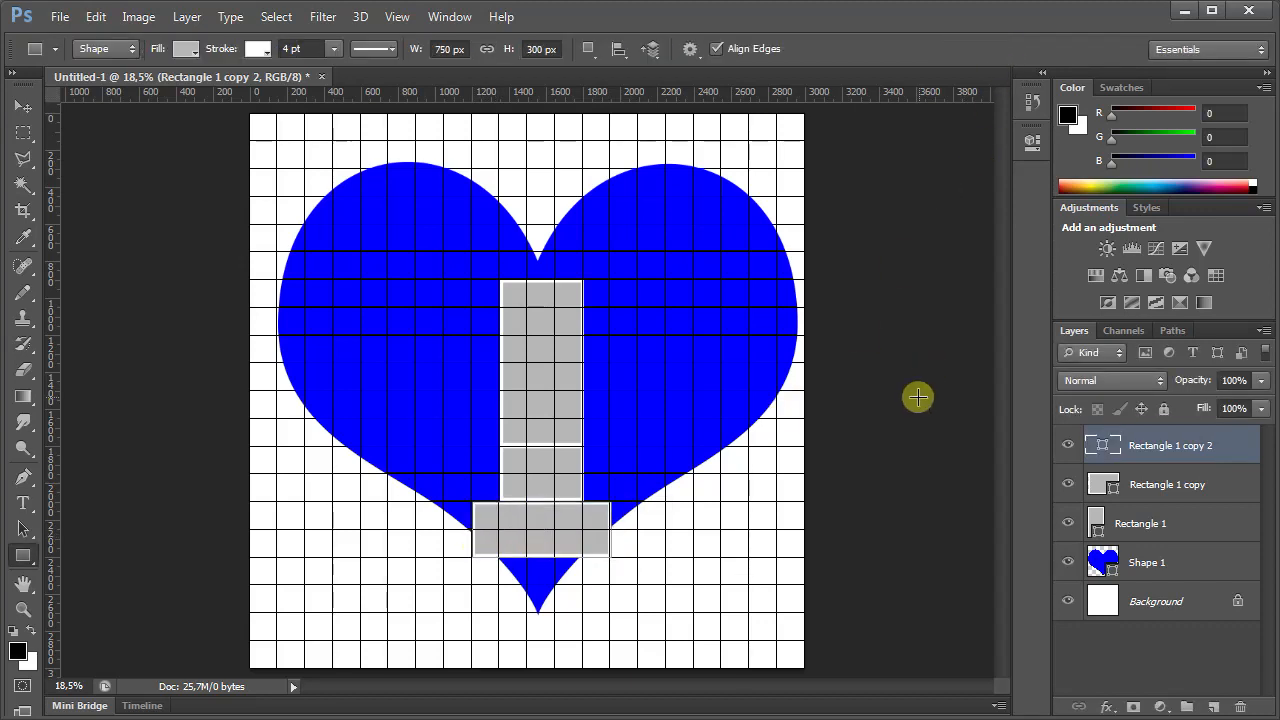
- Hide the document grid
click(398, 18)
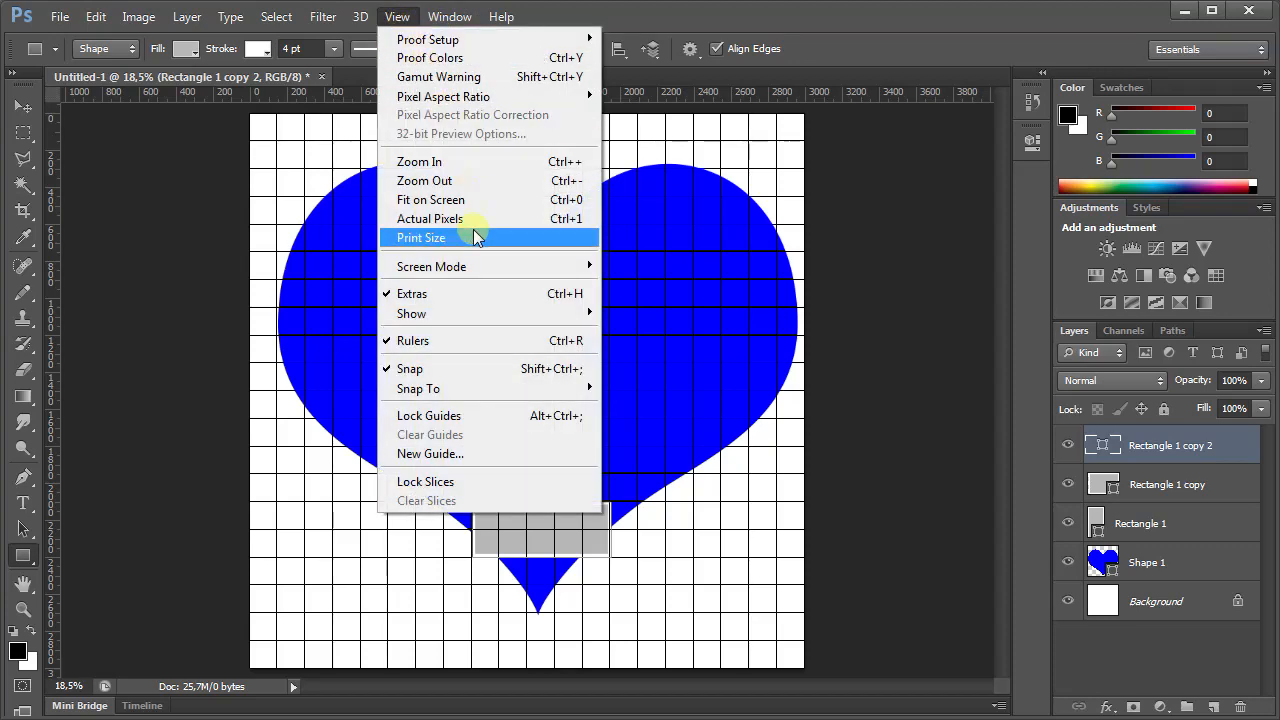
mouse_move(475, 313)
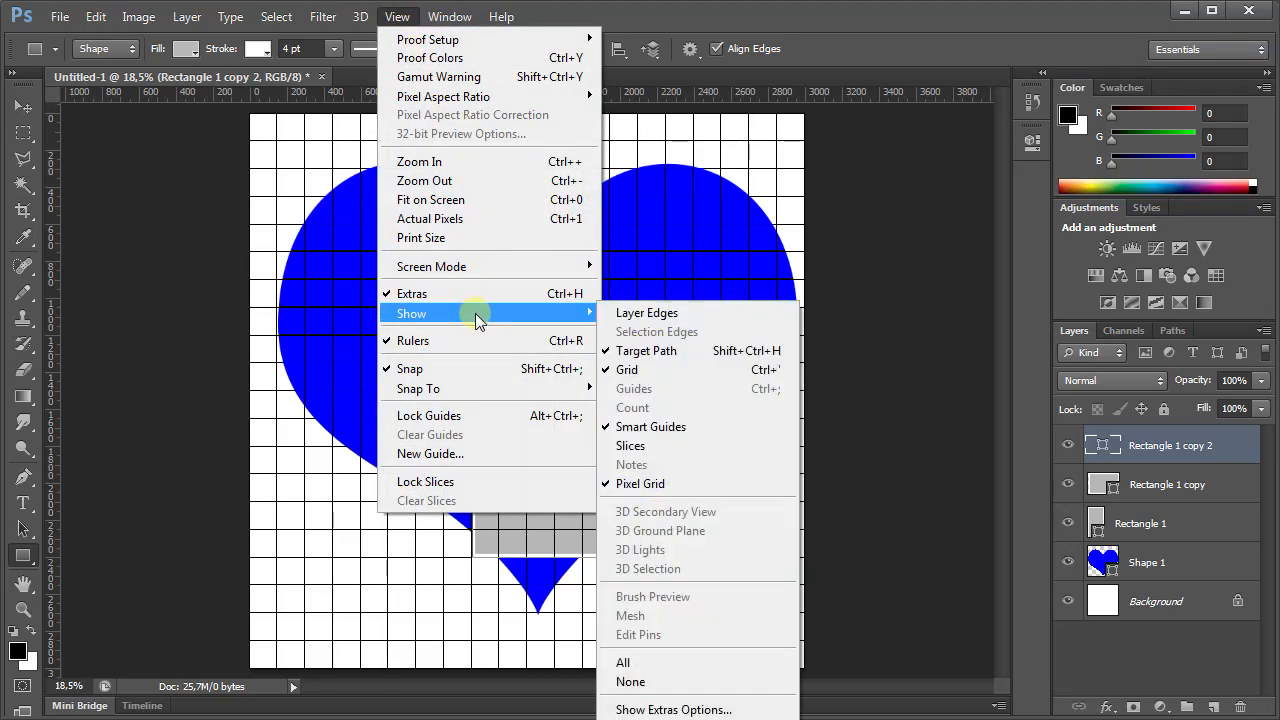
click(665, 369)
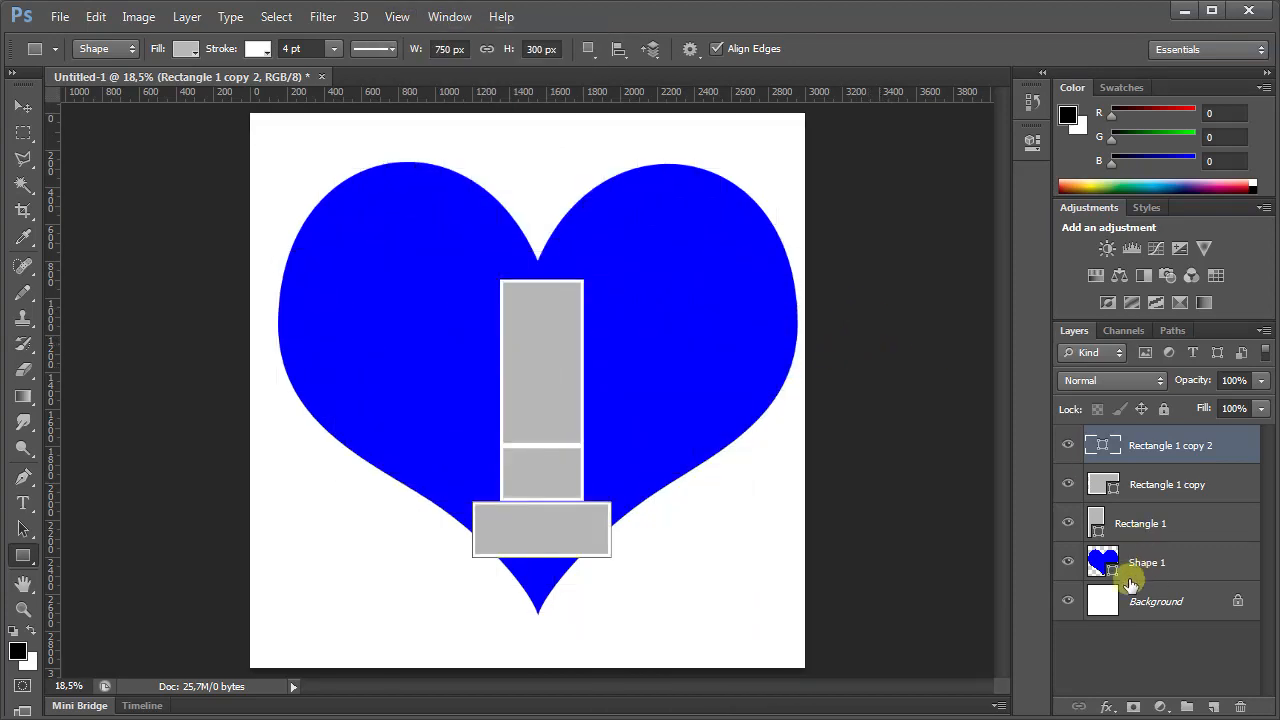
- Open the collage template file Template Photoshop Kolase Foto Bentuk Love.psd from the Hasil folder
click(60, 17)
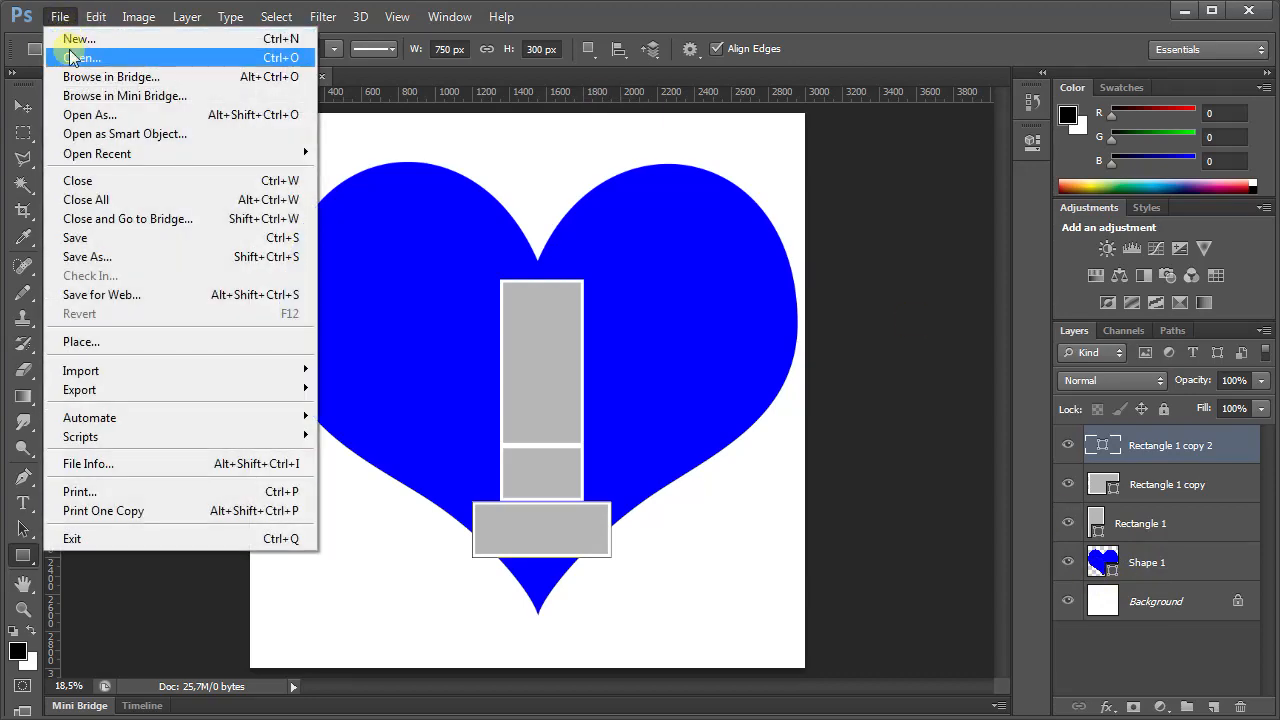
click(60, 43)
double_click(608, 215)
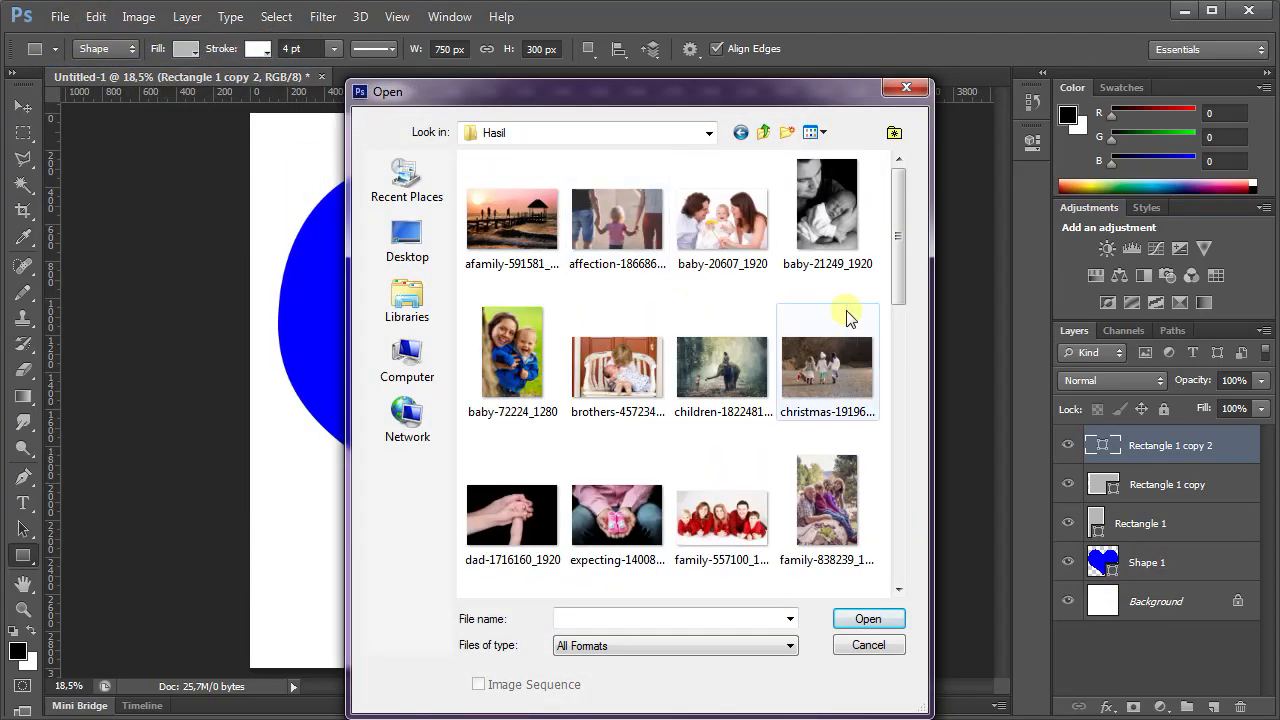
drag(897, 271, 908, 560)
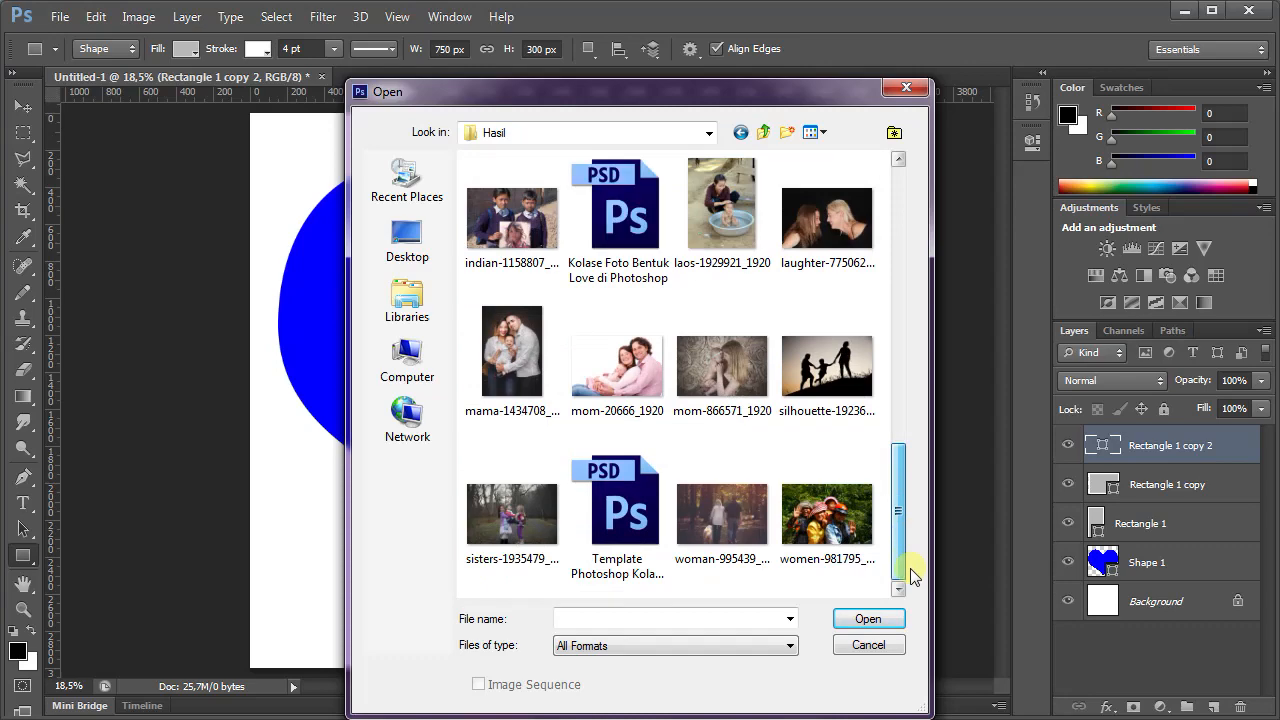
click(622, 532)
double_click(622, 532)
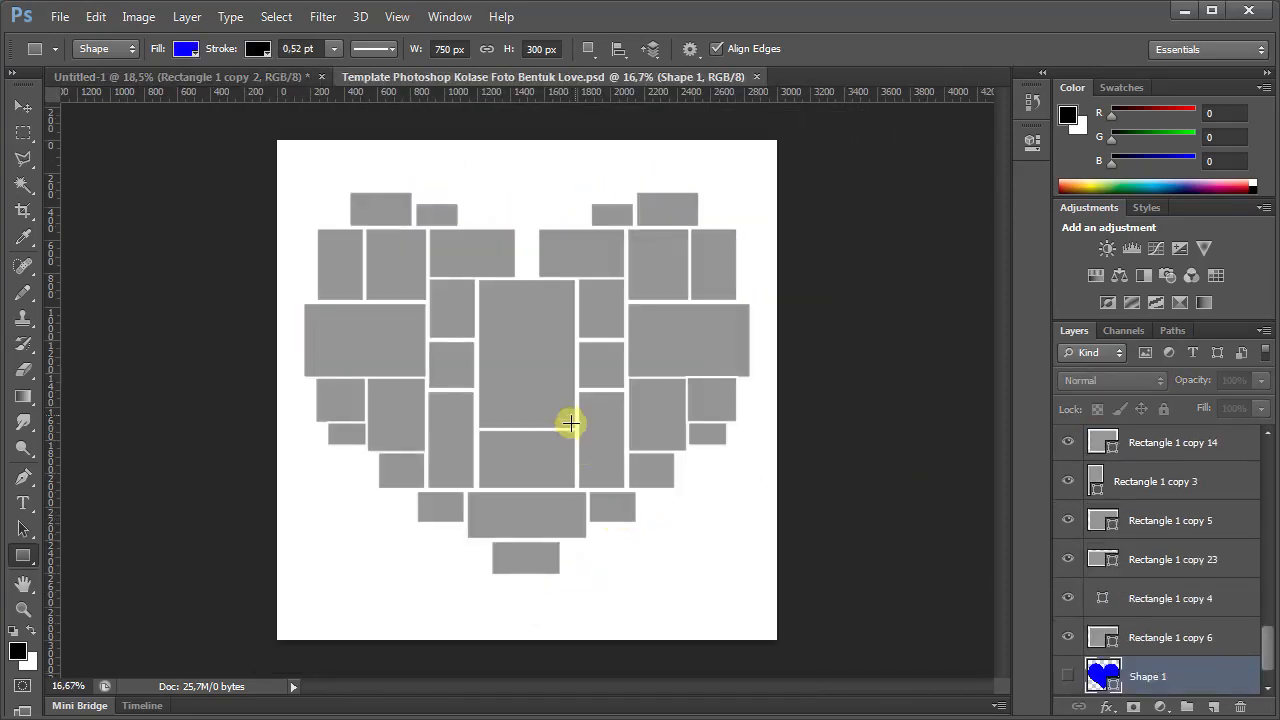
- Show the blue heart layer to compare it with the rectangle layout, and hide it again
click(400, 16)
click(443, 200)
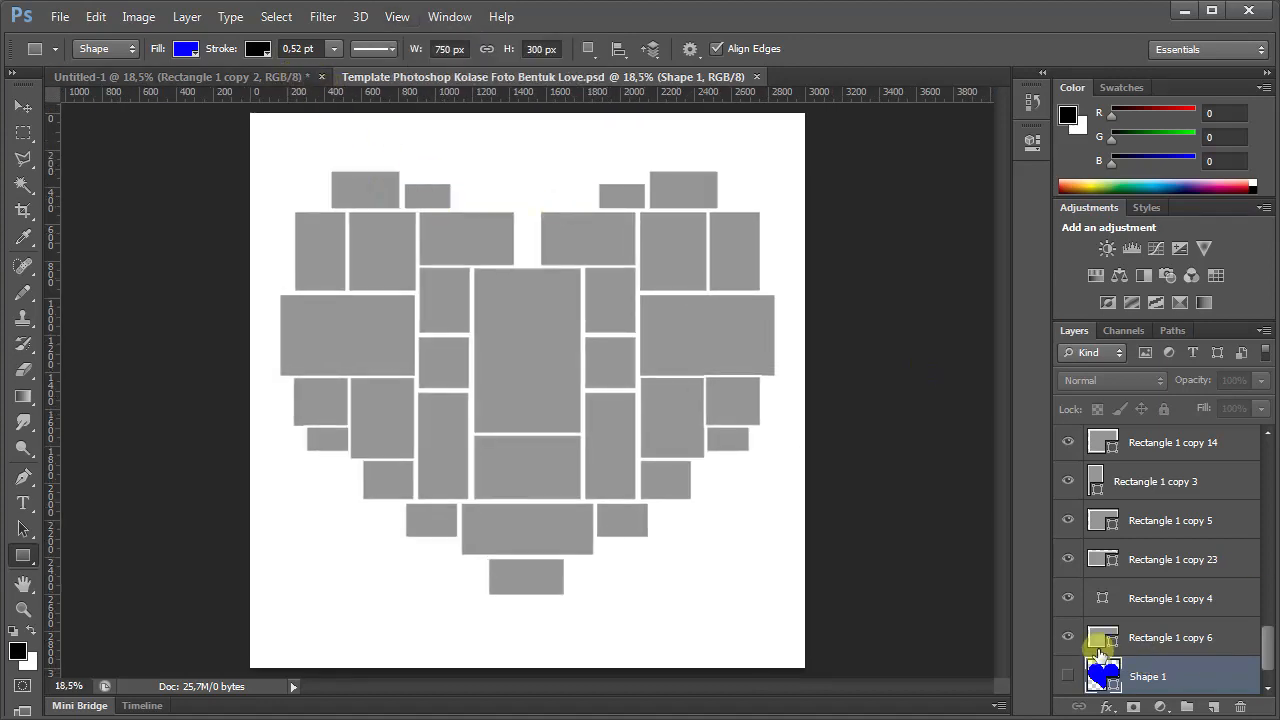
click(1072, 677)
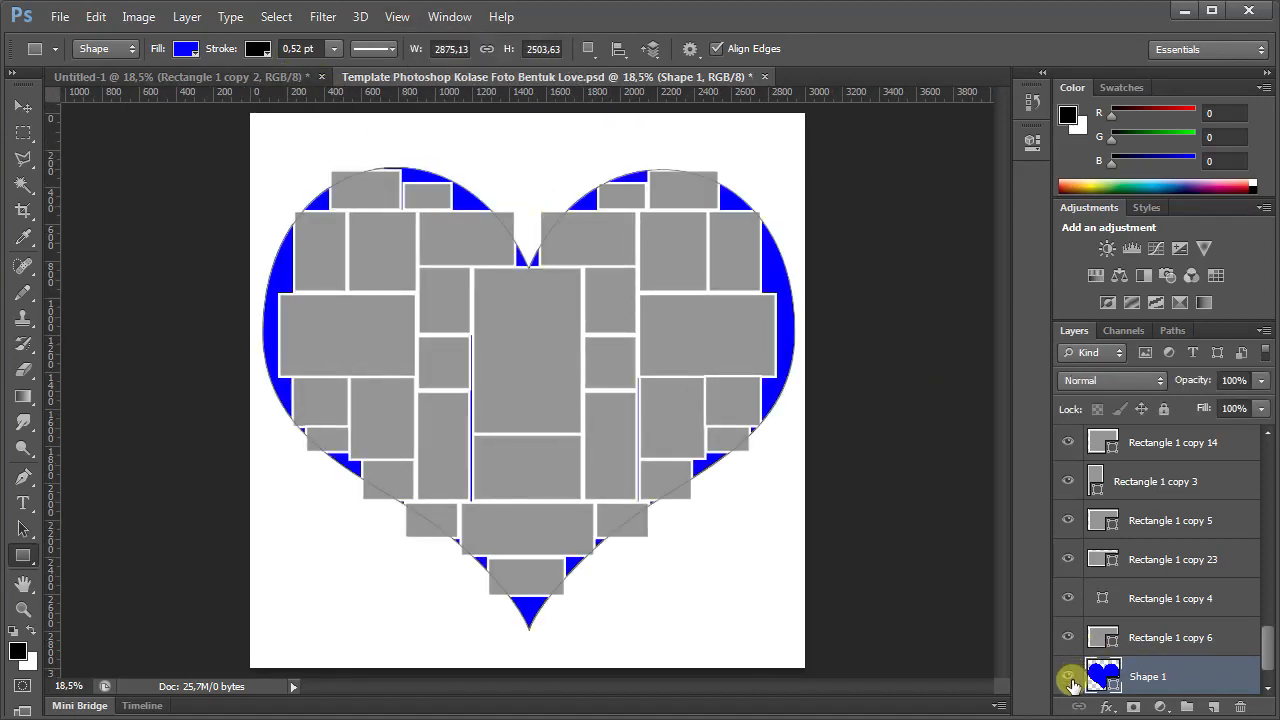
click(1068, 678)
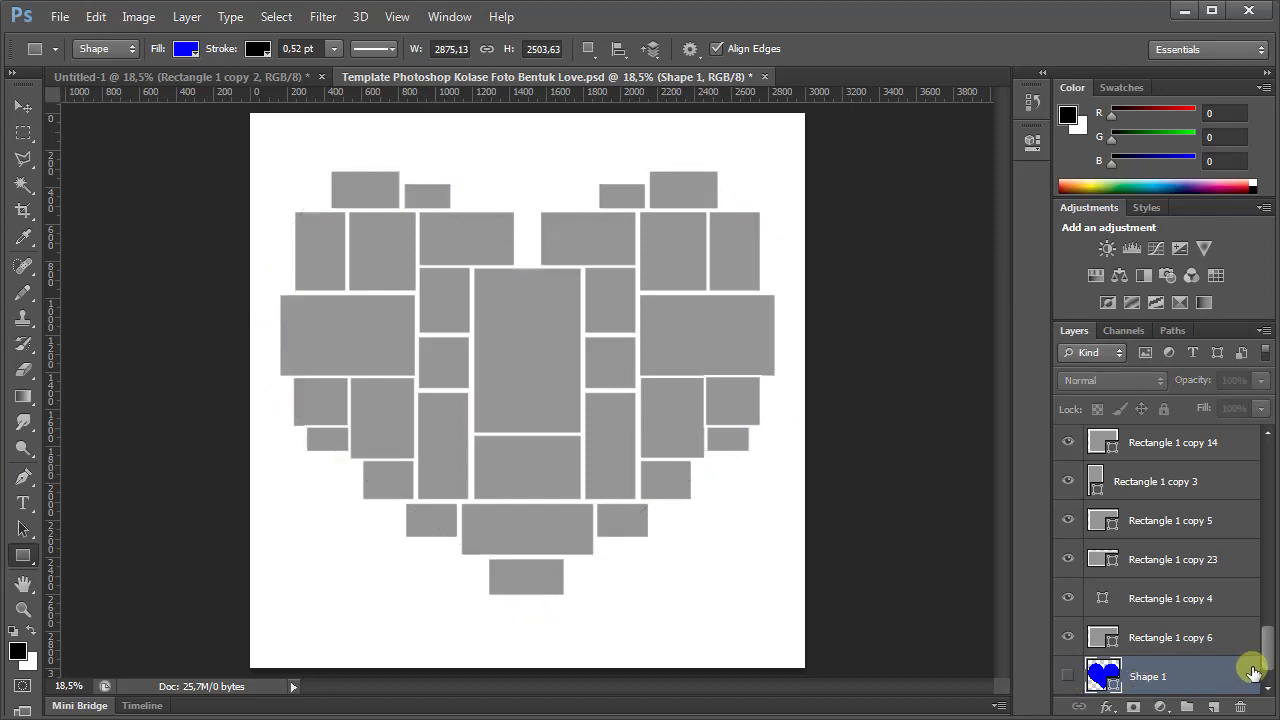
- Group all the rectangle layers, from Rectangle 1 down to Rectangle 1 copy 6
drag(1272, 659, 1274, 476)
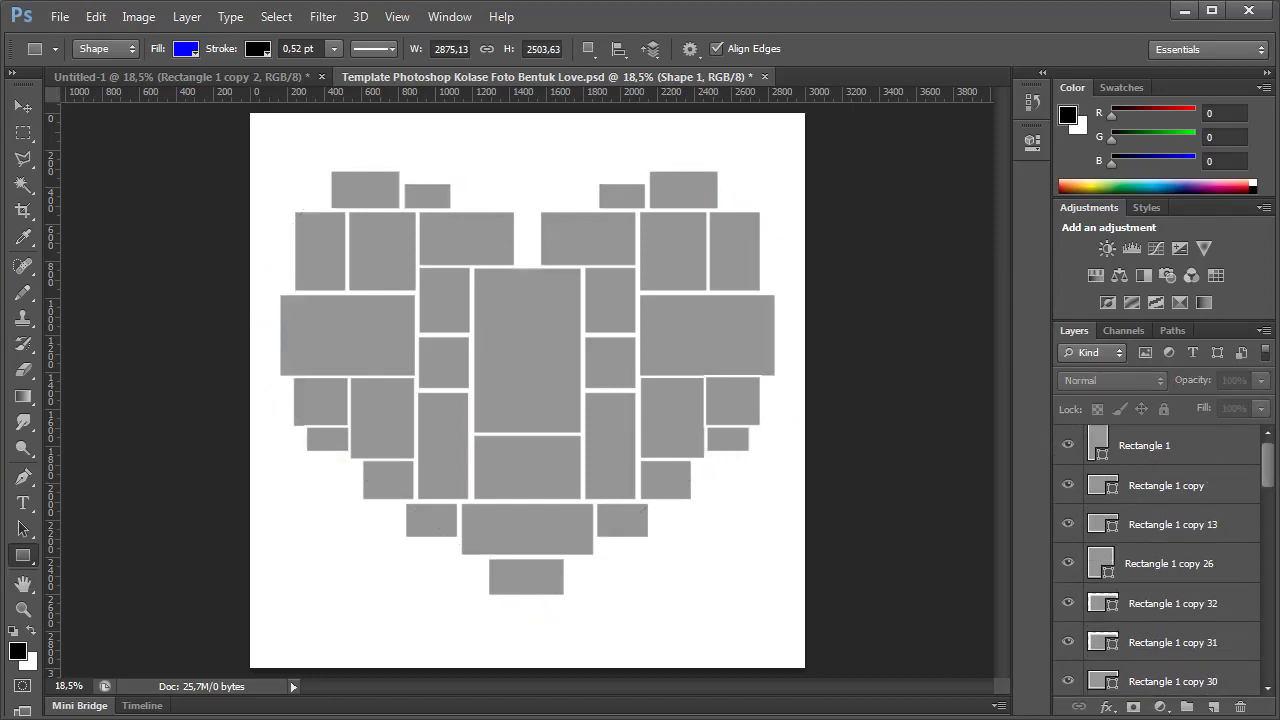
click(1172, 450)
scroll(1186, 502, down, 10)
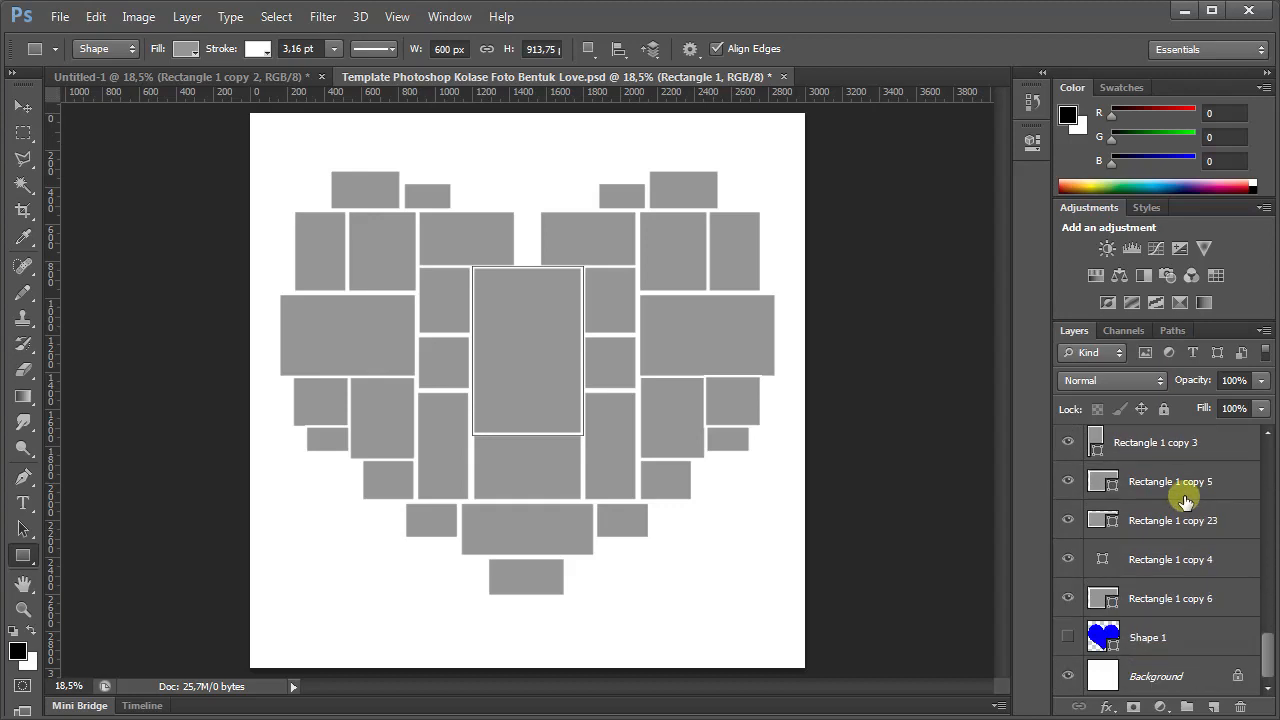
shift+click(1168, 598)
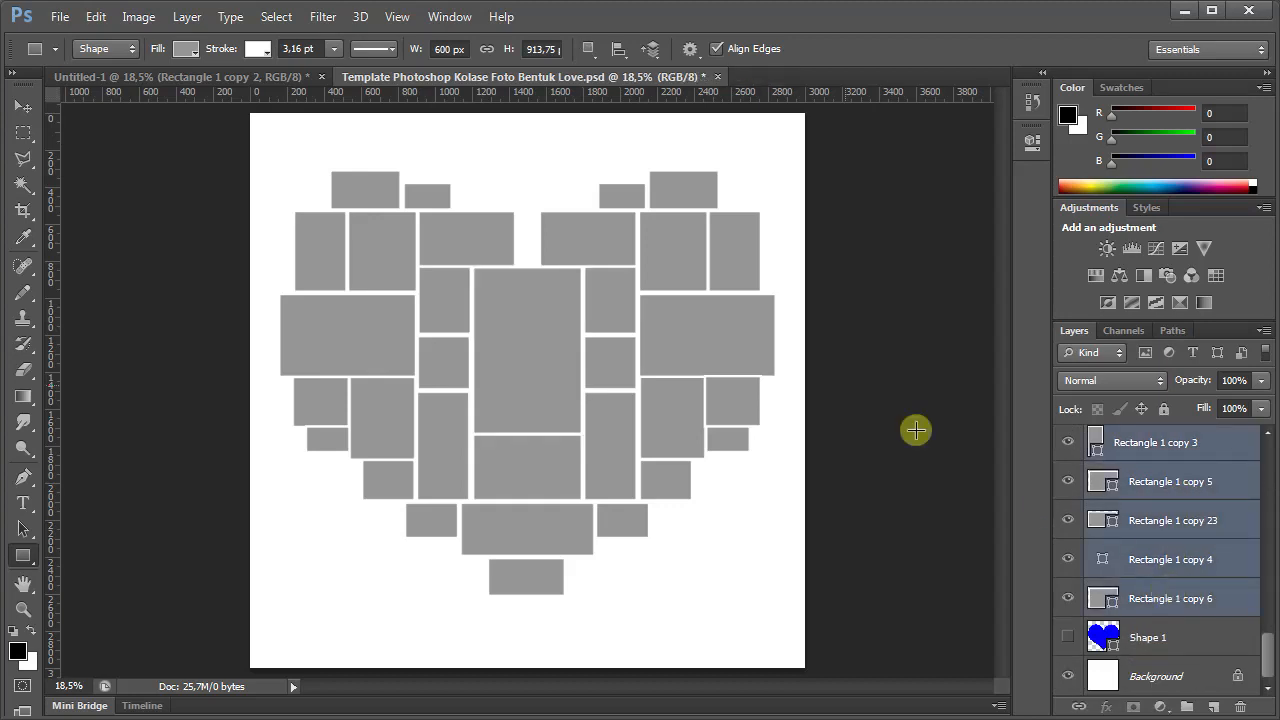
click(188, 18)
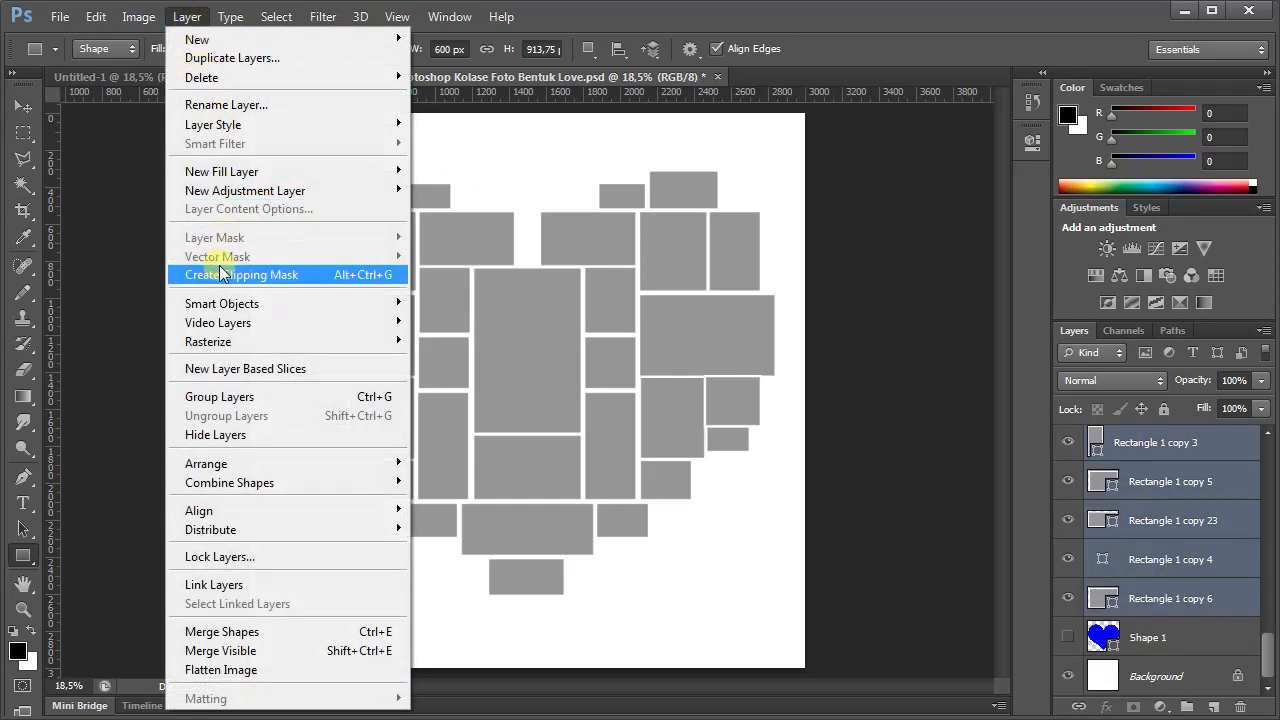
click(225, 398)
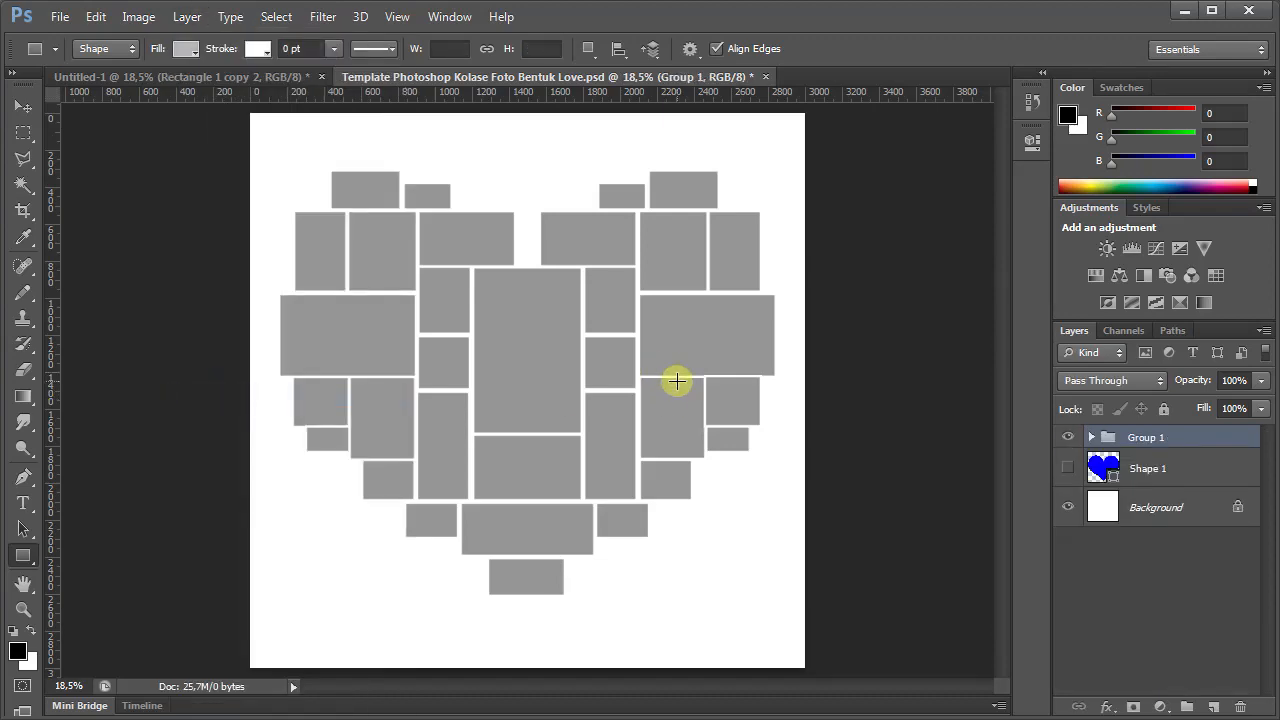
- Place the afamily-591581_1920 photo above the Rectangle 1 layer inside the group and clip it to that rectangle
click(1094, 440)
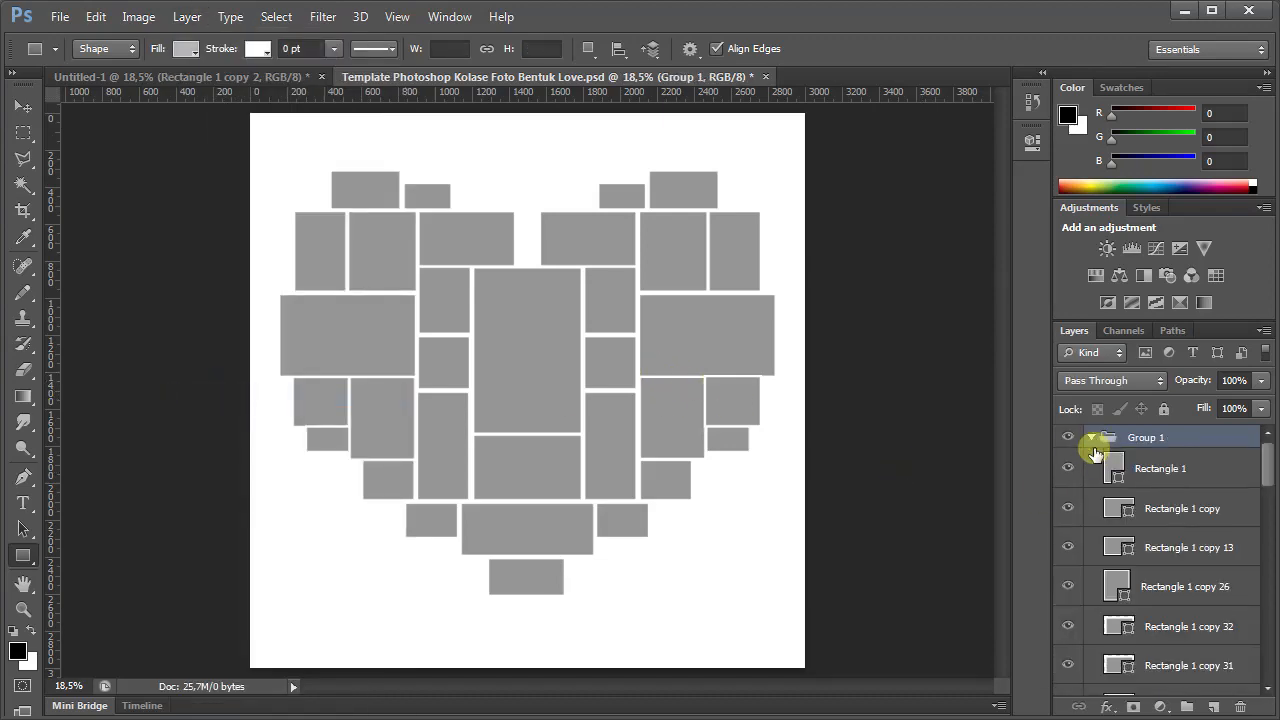
click(1185, 472)
click(58, 17)
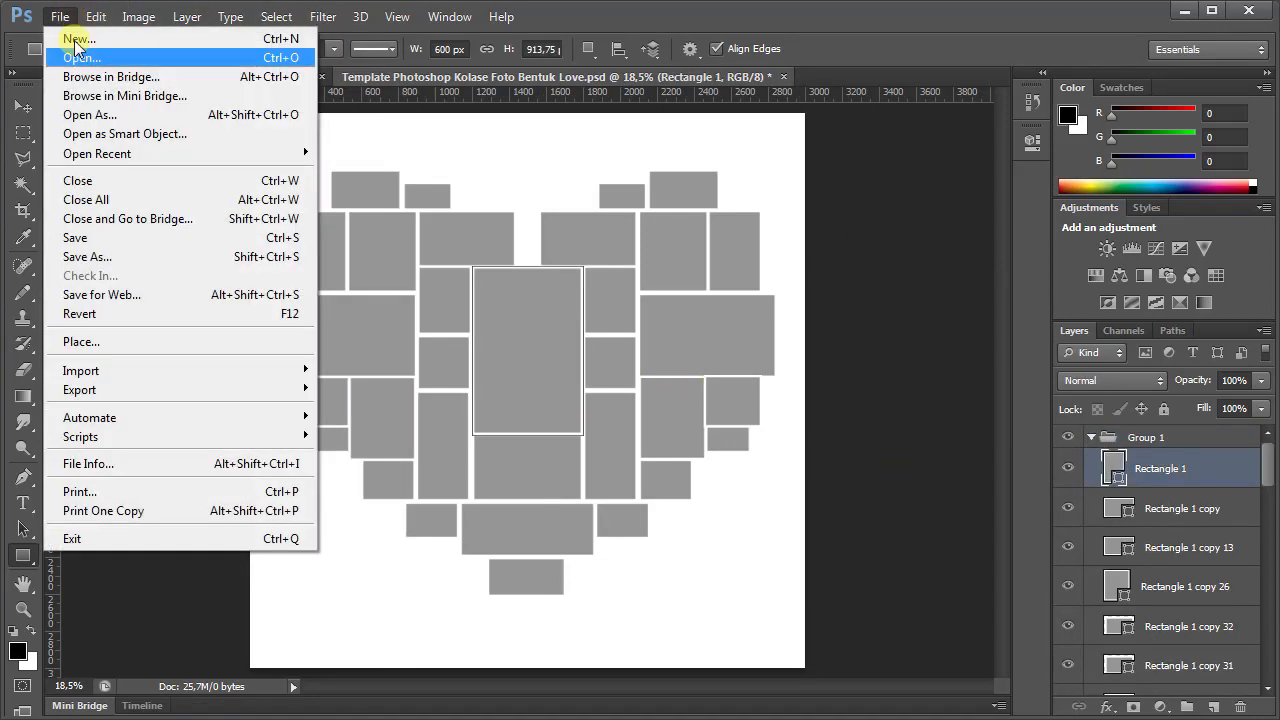
click(81, 341)
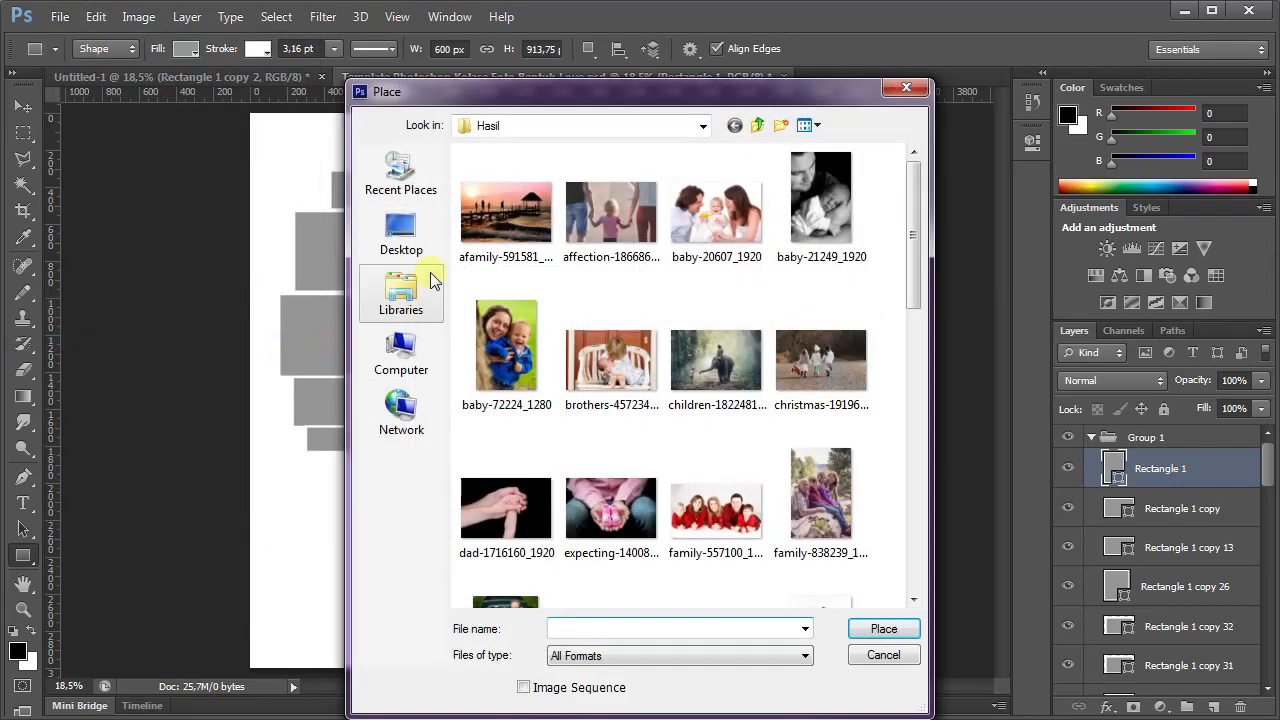
double_click(491, 217)
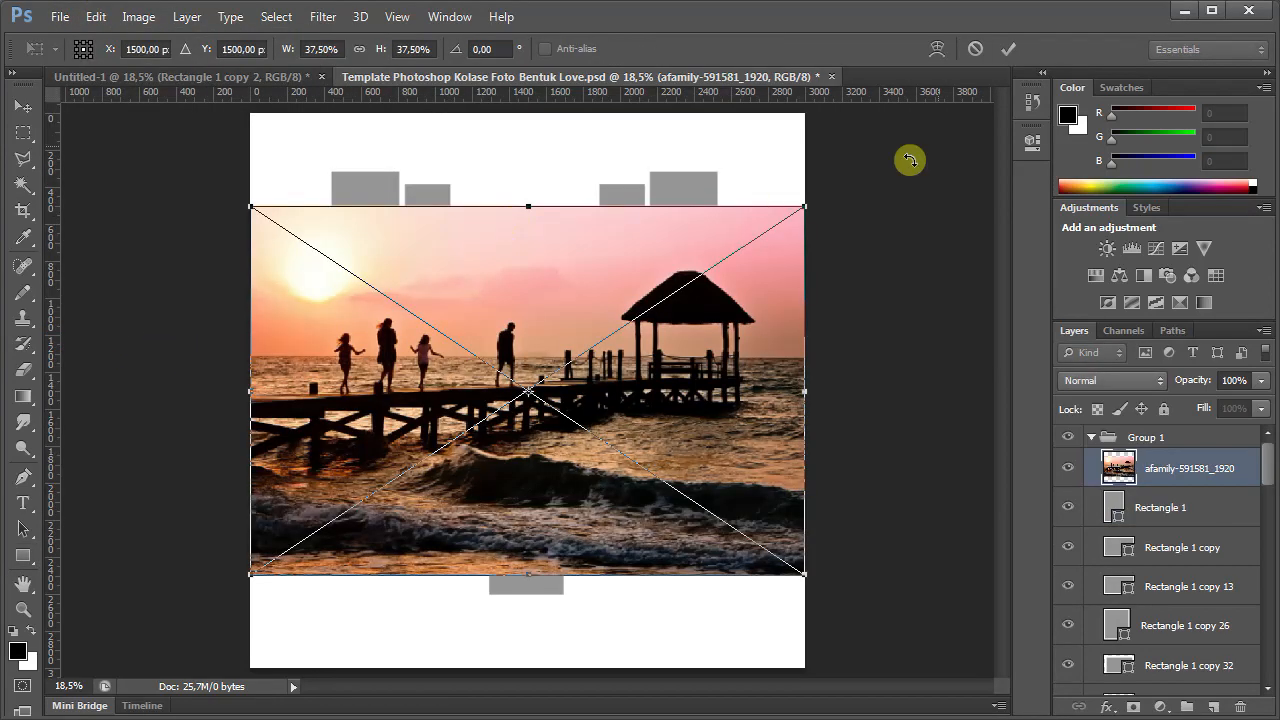
click(1008, 50)
click(187, 17)
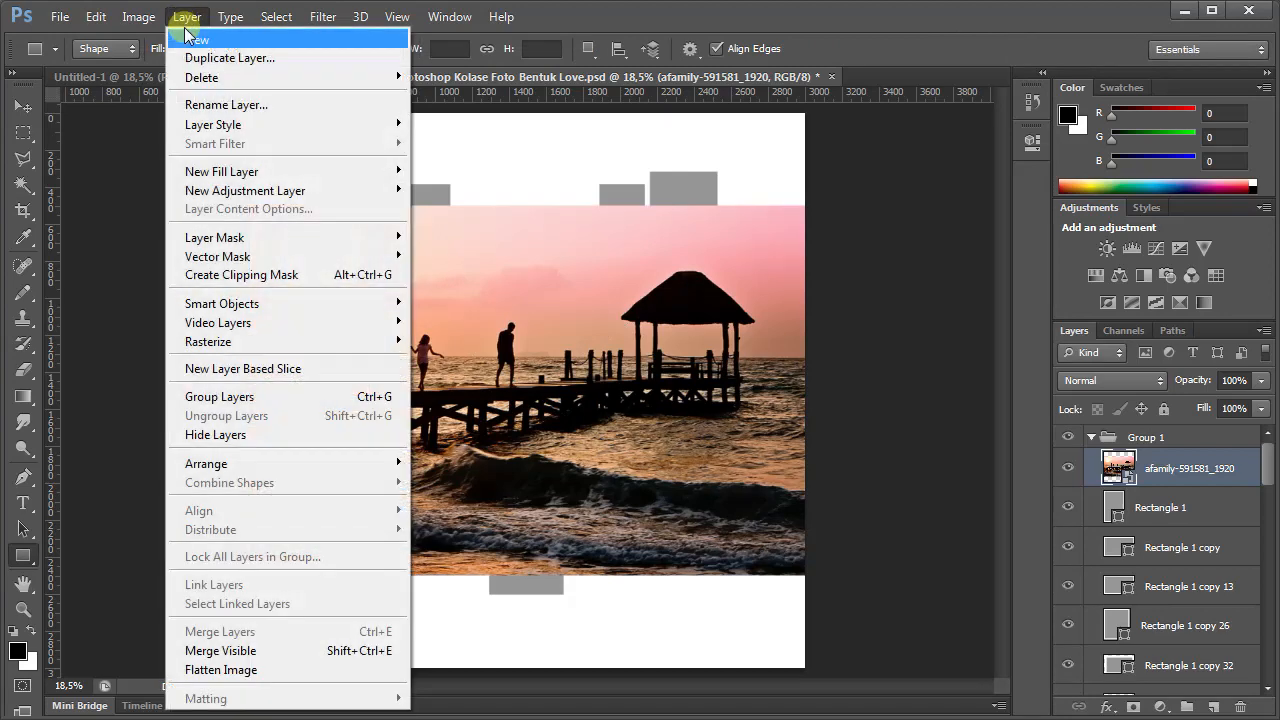
click(238, 274)
- Scale the clipped sunset pier photo to about 18% and shift it left so its figures fit the large central rectangle
click(96, 17)
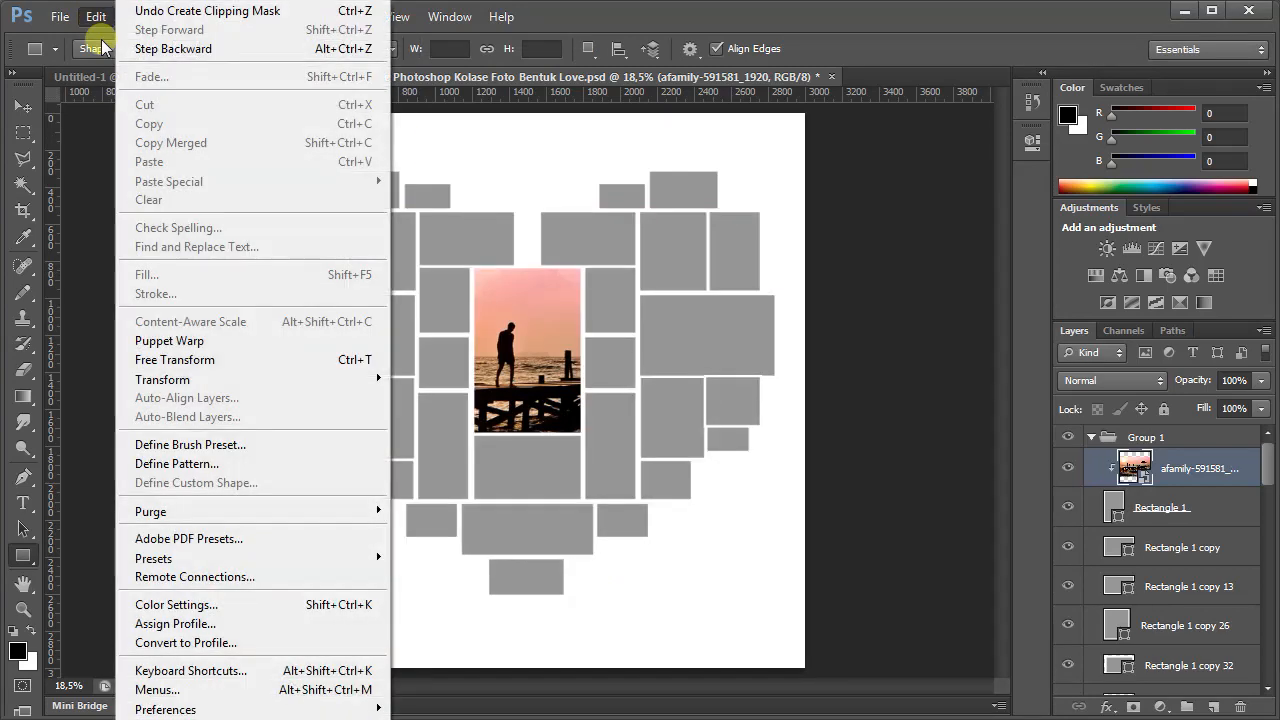
click(165, 360)
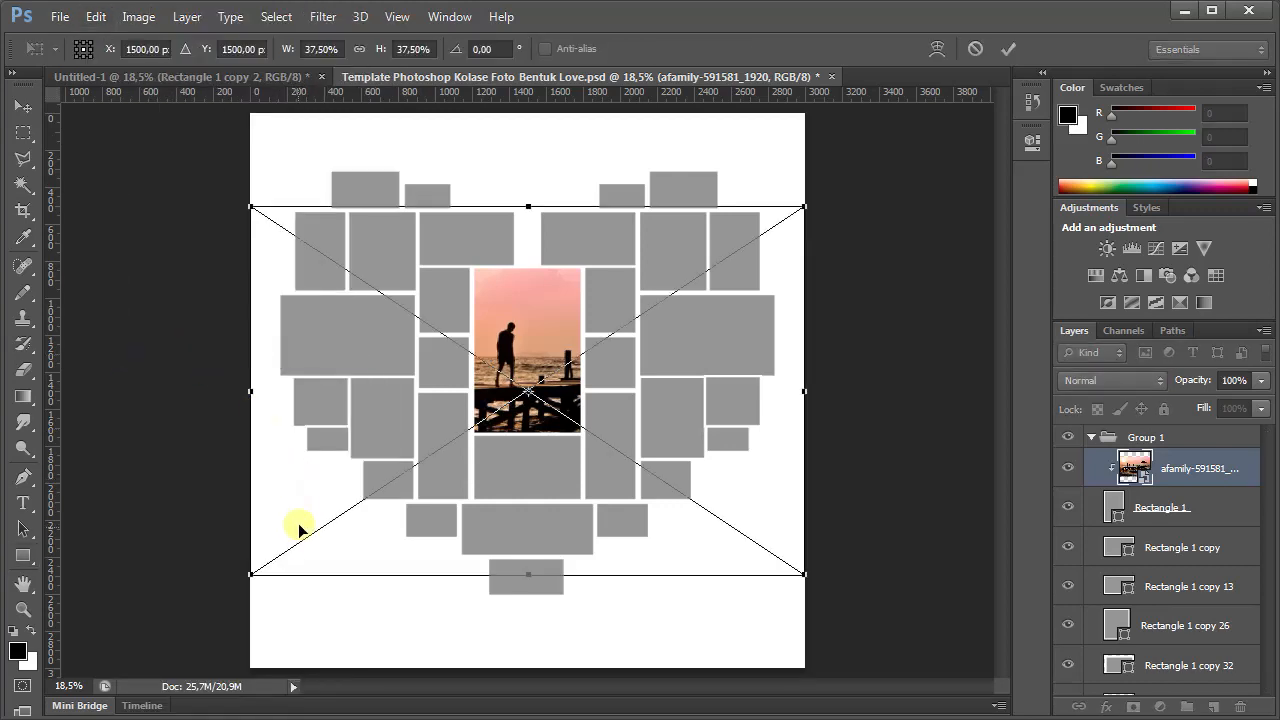
drag(276, 563, 454, 438)
drag(807, 207, 720, 263)
key(Left)
key(Left)
key(Left)
key(Left)
key(Left)
key(Left)
key(Left)
key(Left)
key(Left)
key(Left)
key(Left)
key(Left)
key(Left)
key(Left)
key(Left)
key(Left)
key(Left)
key(Left)
key(Left)
key(Left)
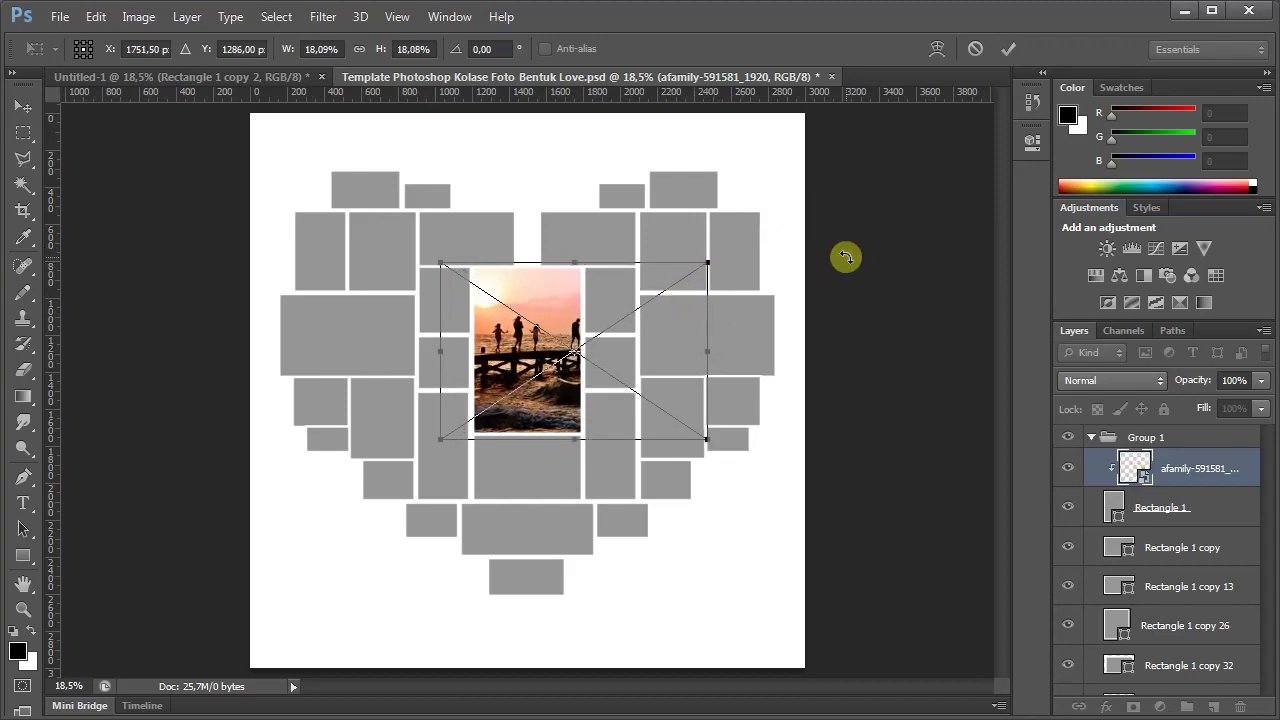
key(Left)
key(Left)
key(Left)
key(Left)
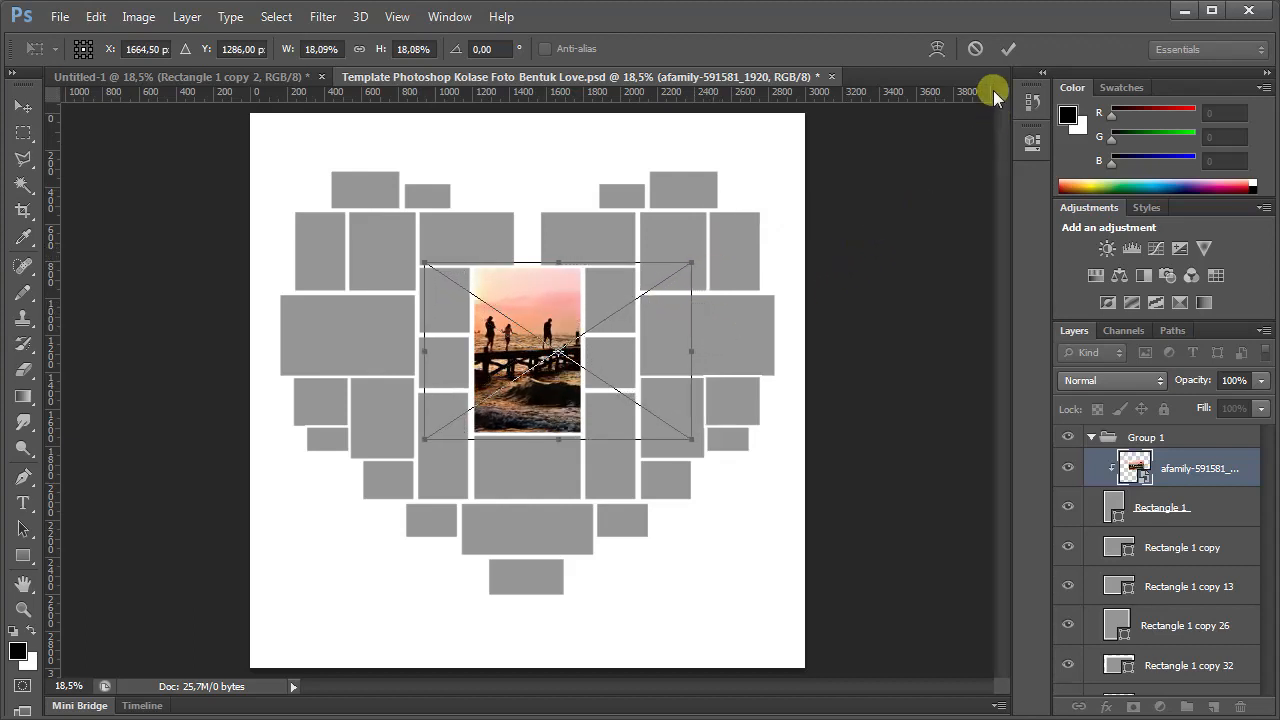
click(1009, 50)
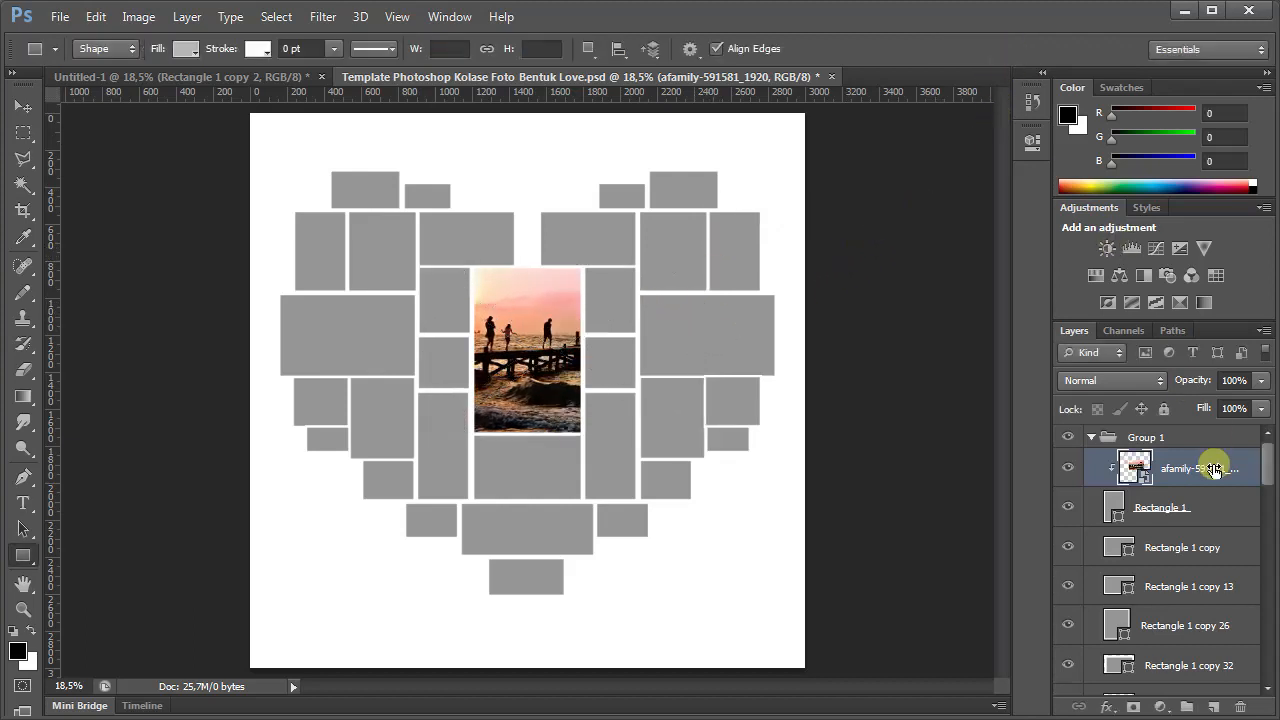
- Place the affection-1866868_1920 photo above the Rectangle 1 copy layer and clip it to that rectangle
click(1148, 552)
click(57, 17)
click(80, 341)
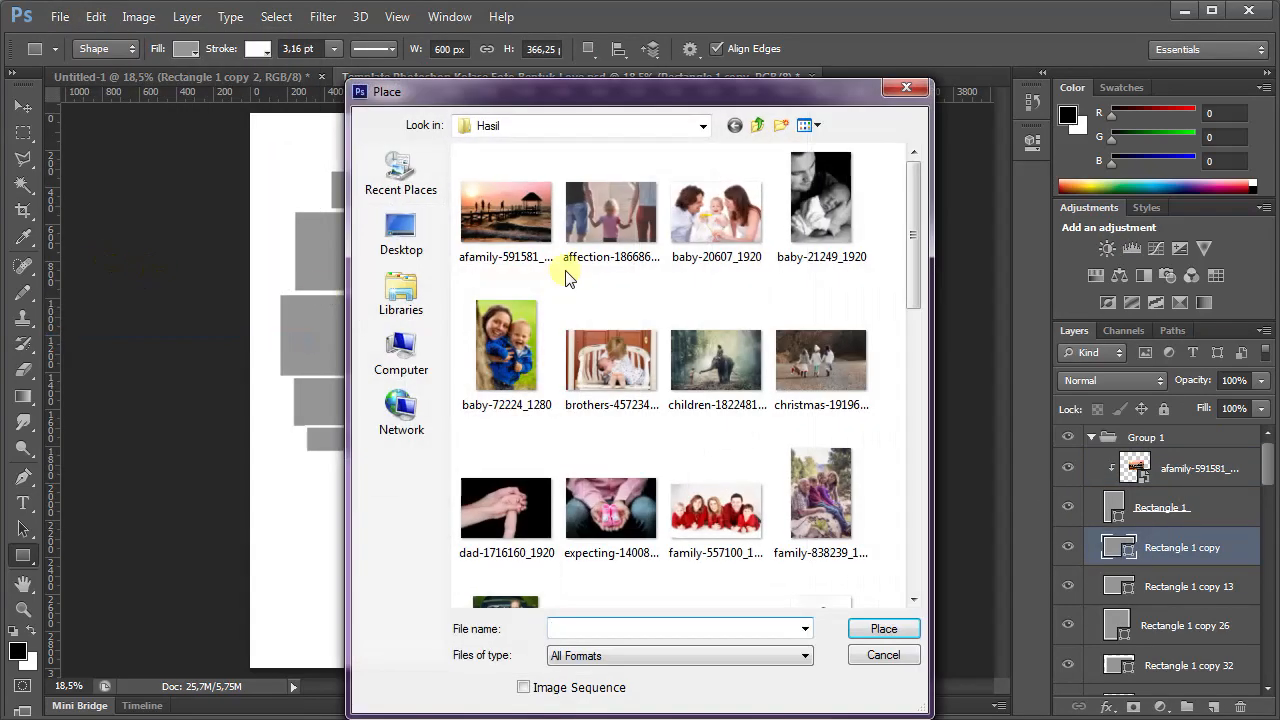
double_click(611, 215)
drag(700, 380, 701, 405)
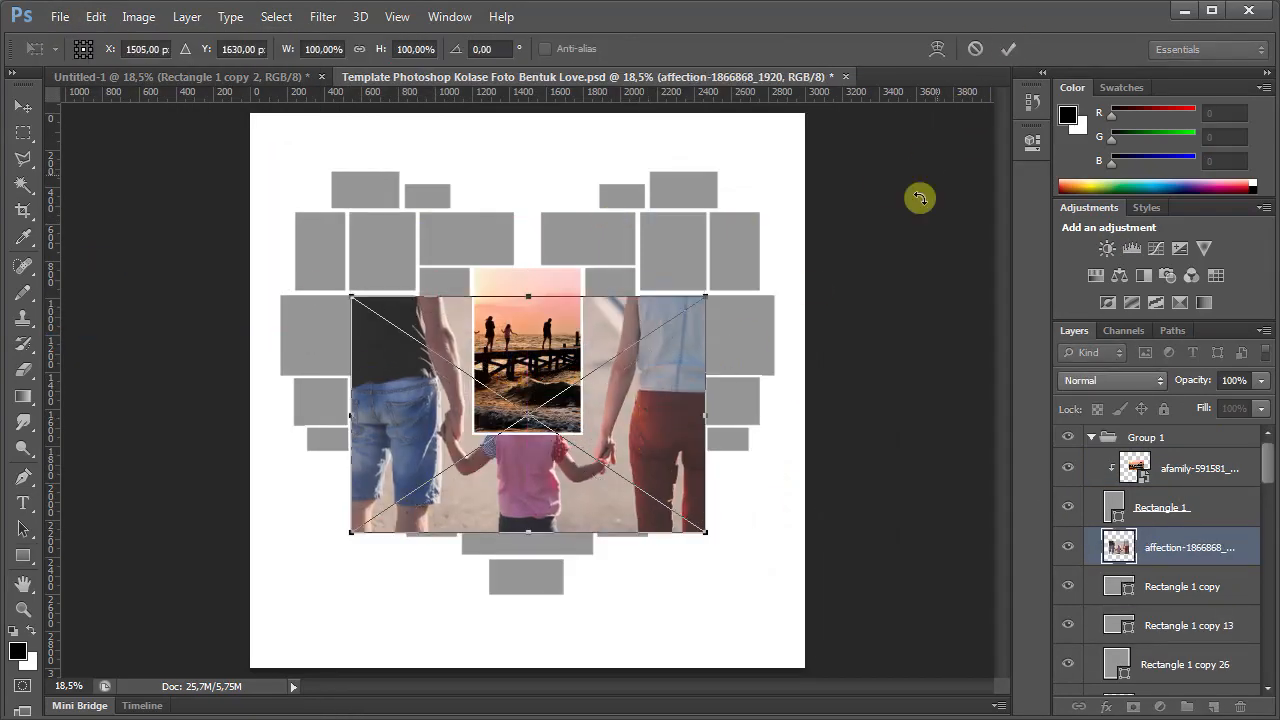
click(1009, 49)
click(187, 17)
click(243, 275)
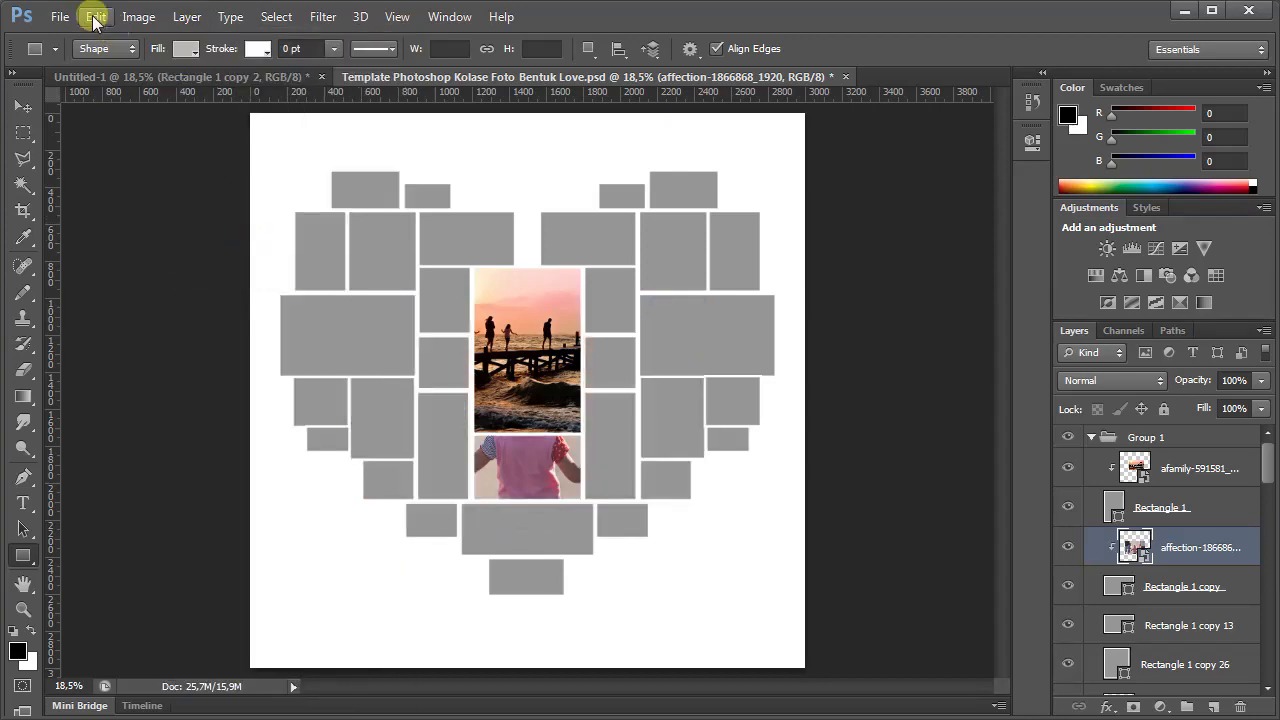
- Scale down the clipped affection photo so the child and both held hands fit the rectangle below the sunset photo
click(94, 17)
click(160, 360)
drag(357, 526, 403, 496)
drag(704, 292, 623, 424)
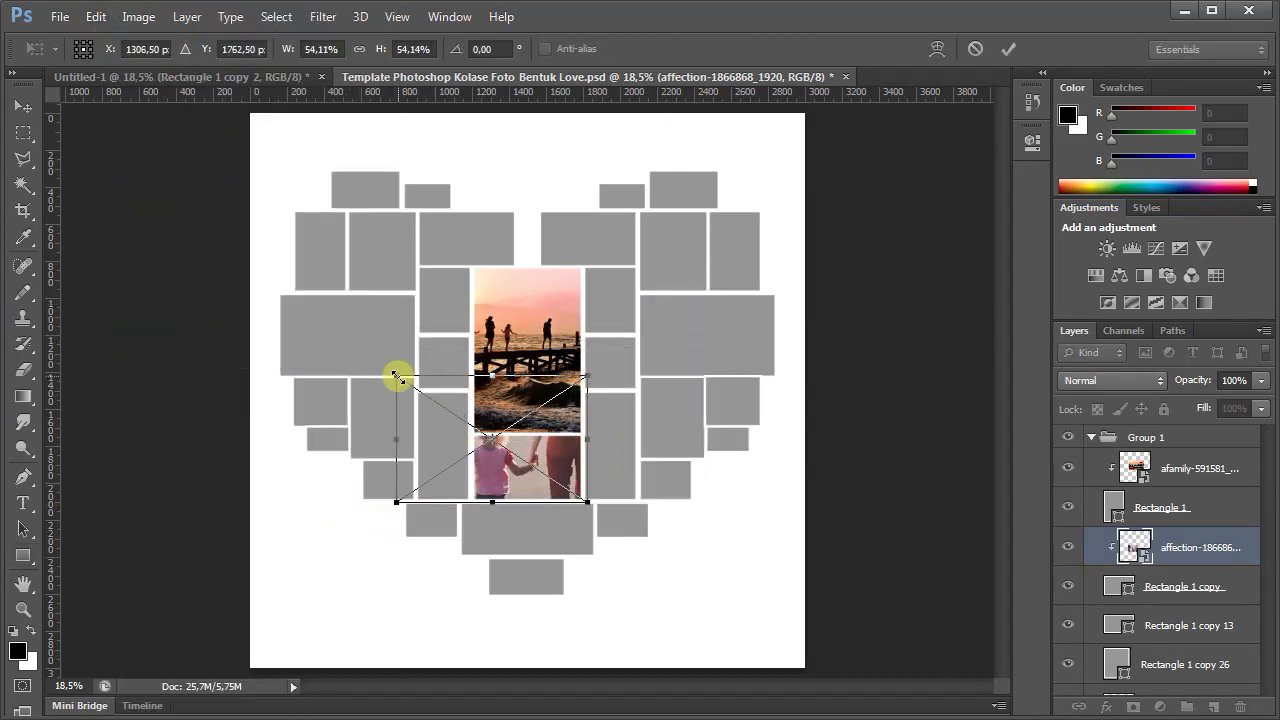
drag(397, 376, 469, 423)
click(1008, 48)
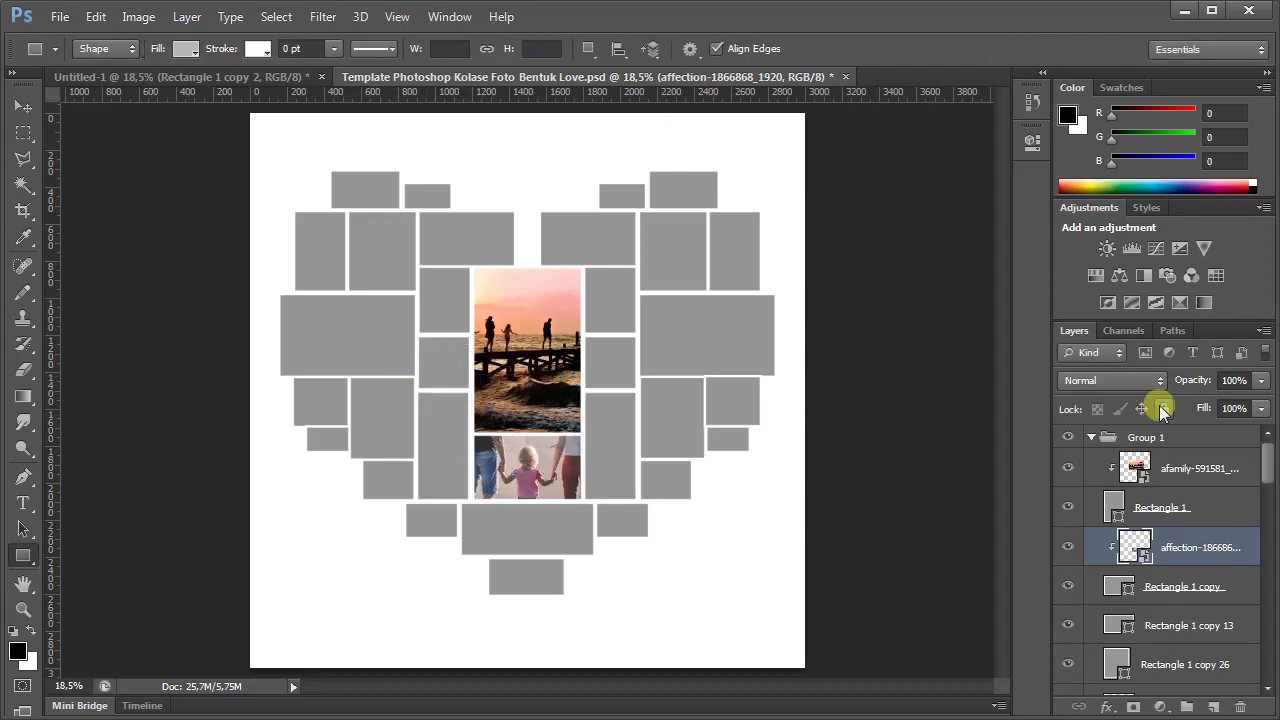
- Place the baby-21249_1920 photo above the Rectangle 1 copy 13 layer and clip it to that rectangle
click(1150, 624)
click(62, 18)
click(82, 341)
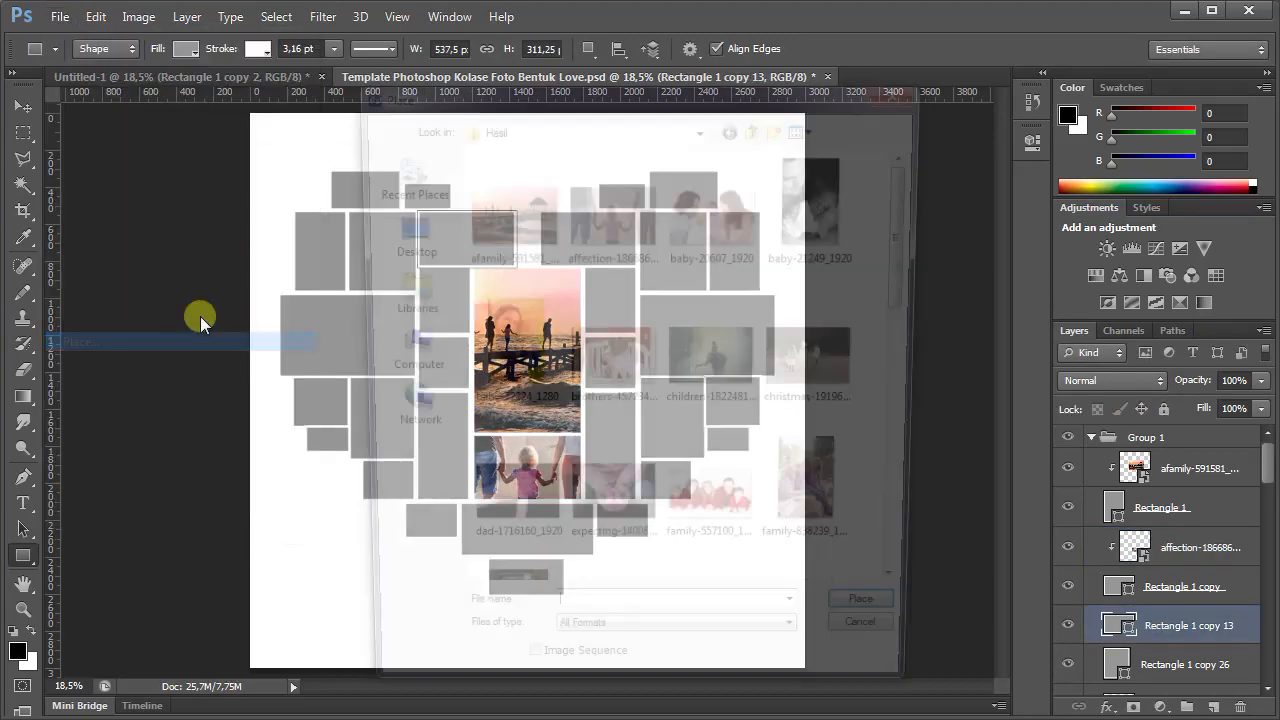
double_click(837, 228)
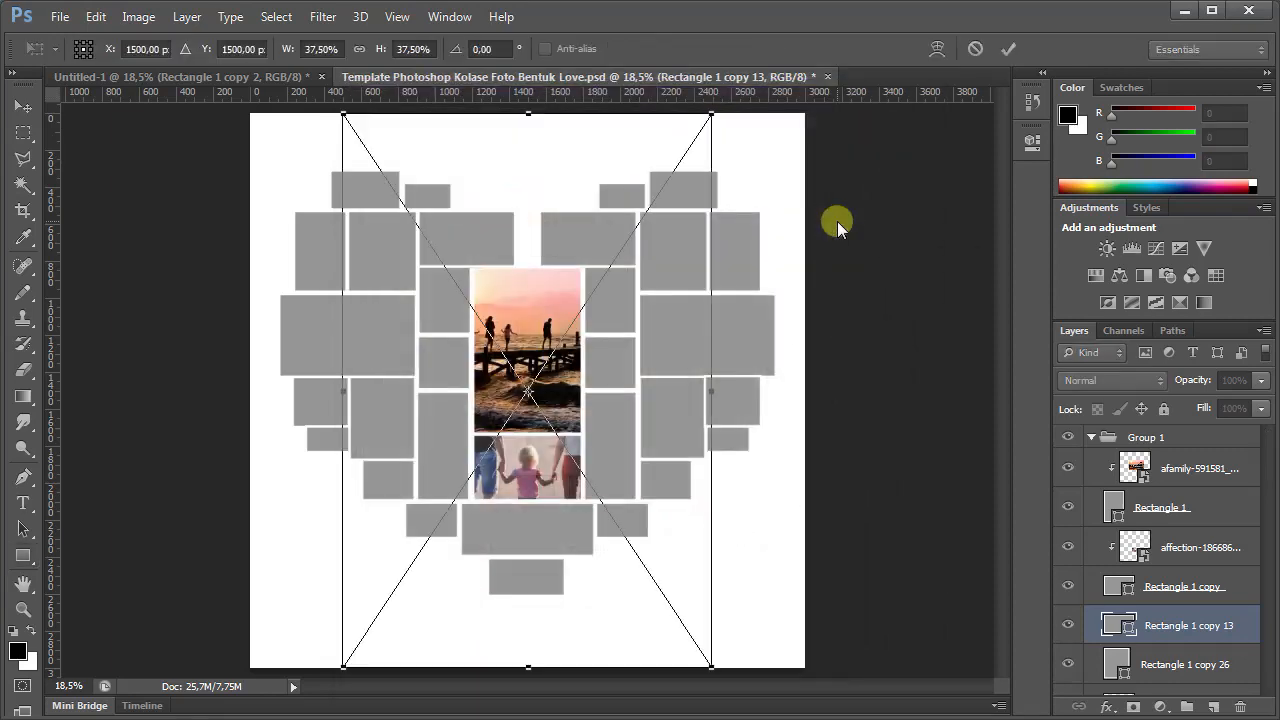
click(1008, 48)
click(187, 17)
click(263, 275)
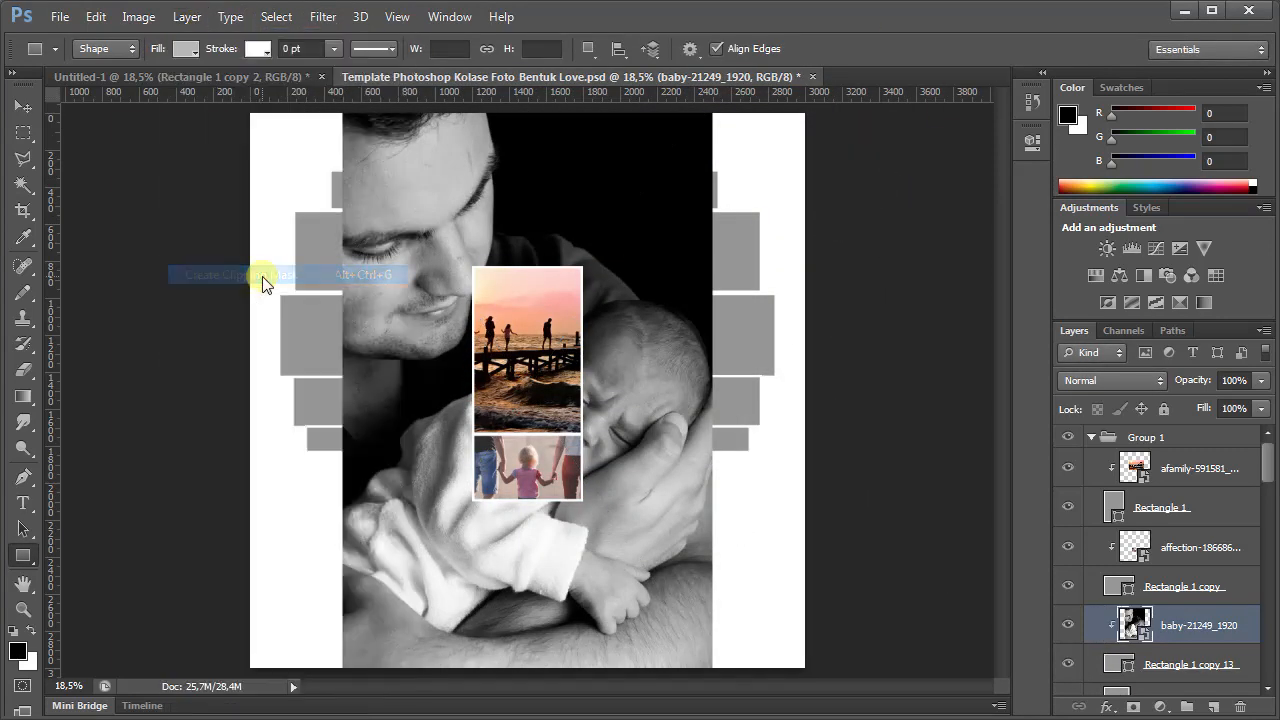
- Scale the clipped baby photo to about 10.5%, move it down so the faces fill its rectangle, and collapse the layer group
click(96, 17)
click(158, 359)
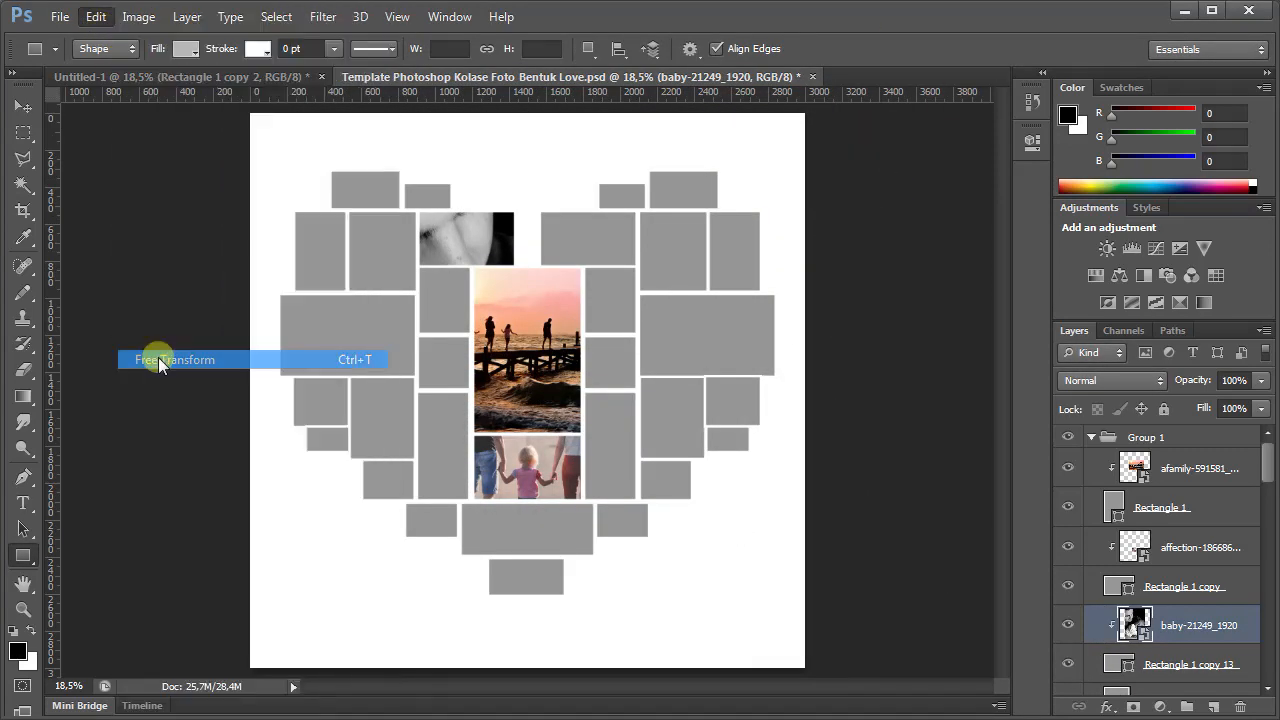
drag(345, 670, 407, 556)
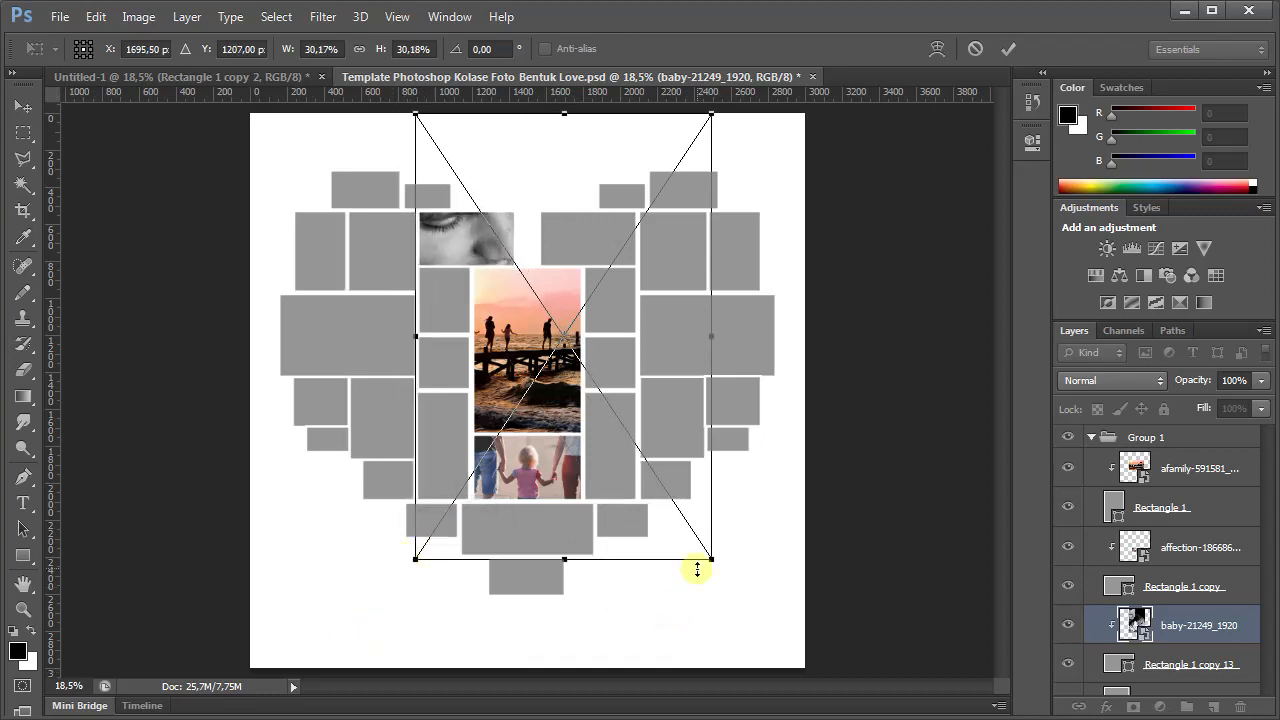
drag(710, 549, 478, 340)
drag(448, 313, 448, 313)
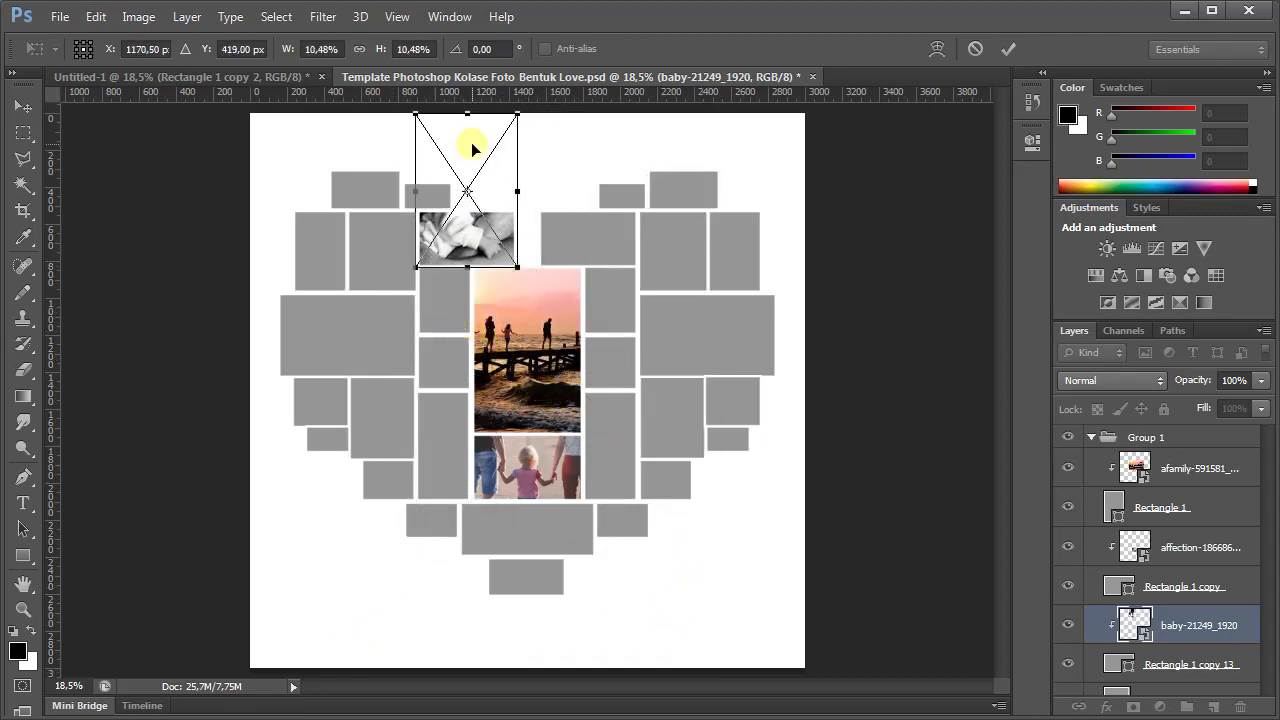
drag(476, 149, 483, 211)
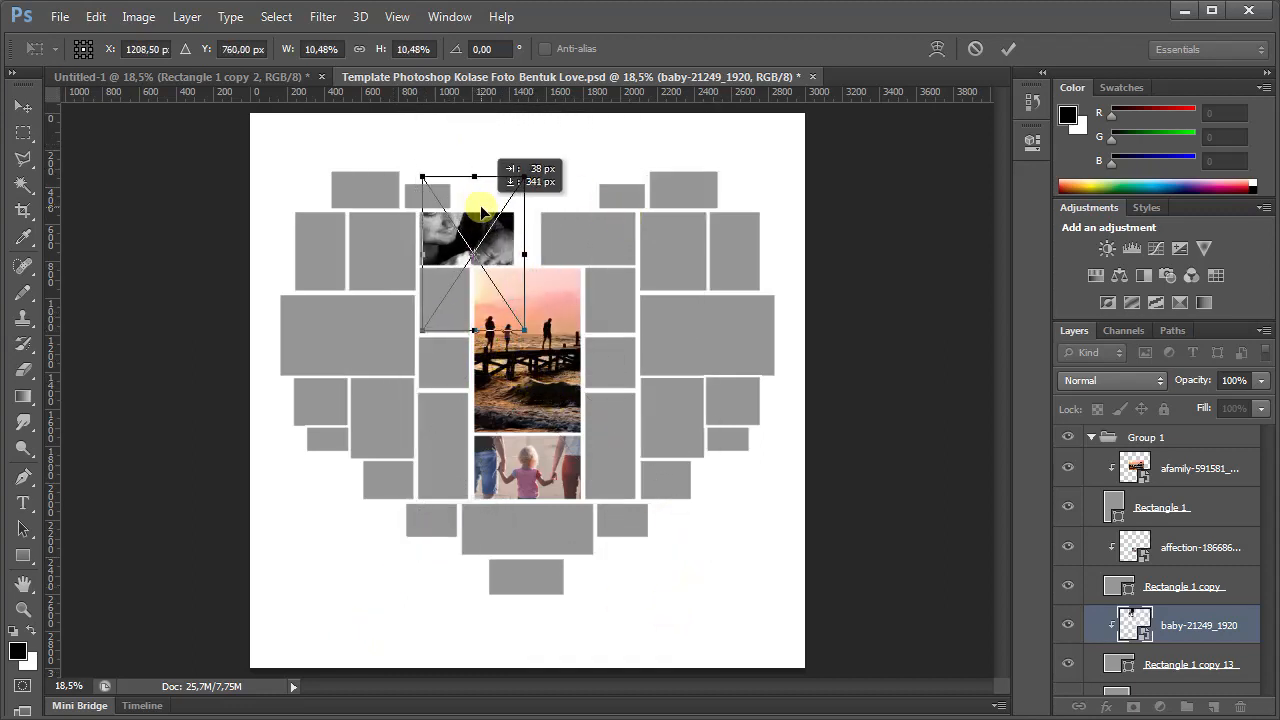
click(1008, 48)
click(1092, 439)
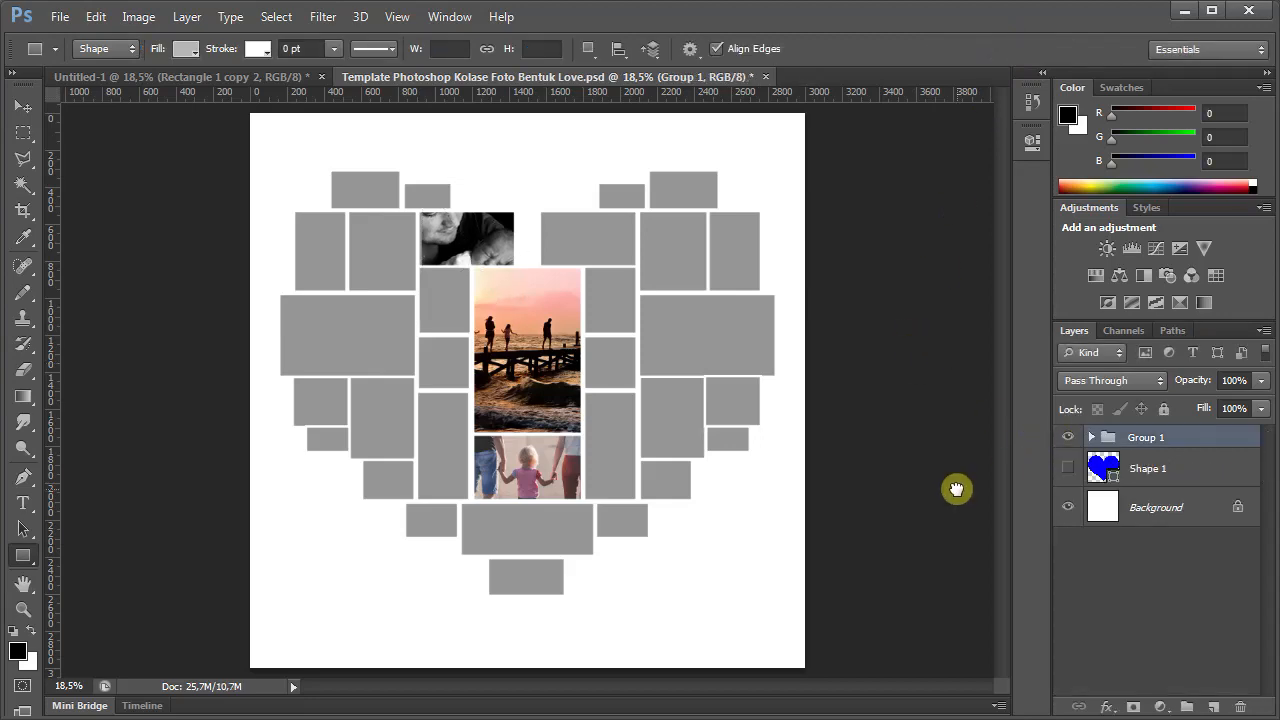
- Open the finished collage document Kolase Foto Bentuk Love di Photoshop.psd
click(60, 17)
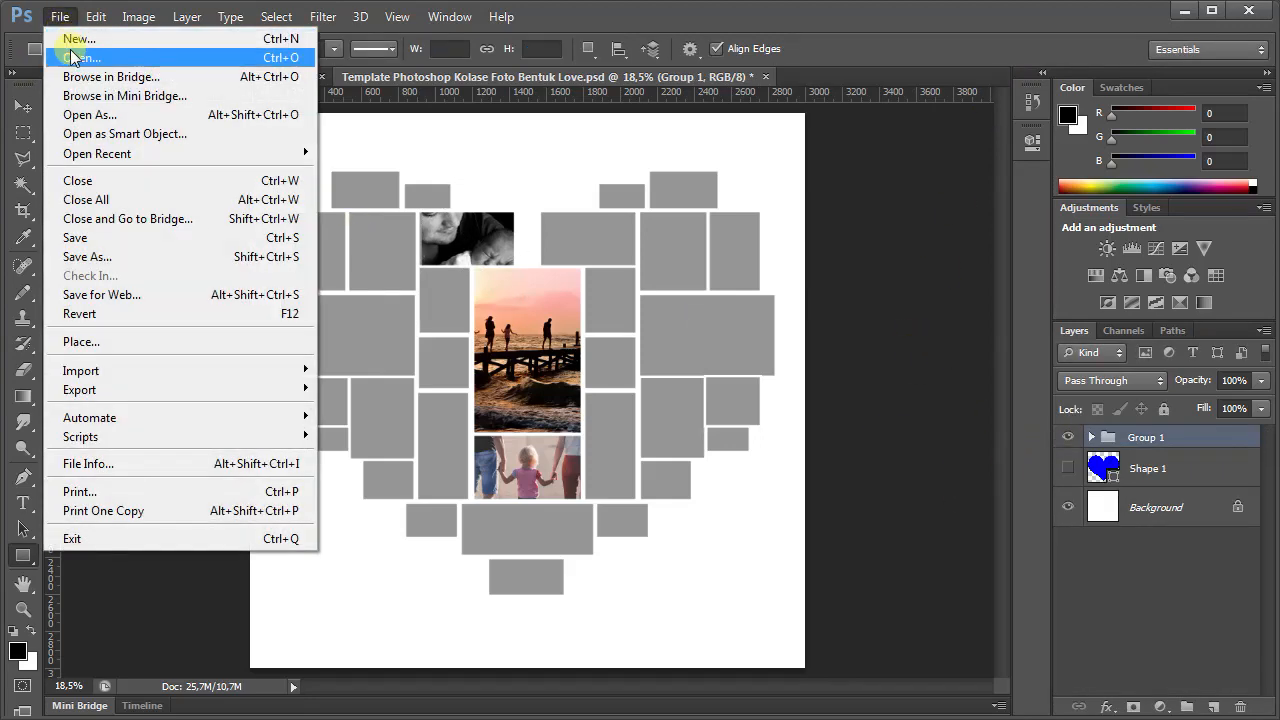
click(176, 58)
drag(893, 235, 893, 567)
double_click(617, 212)
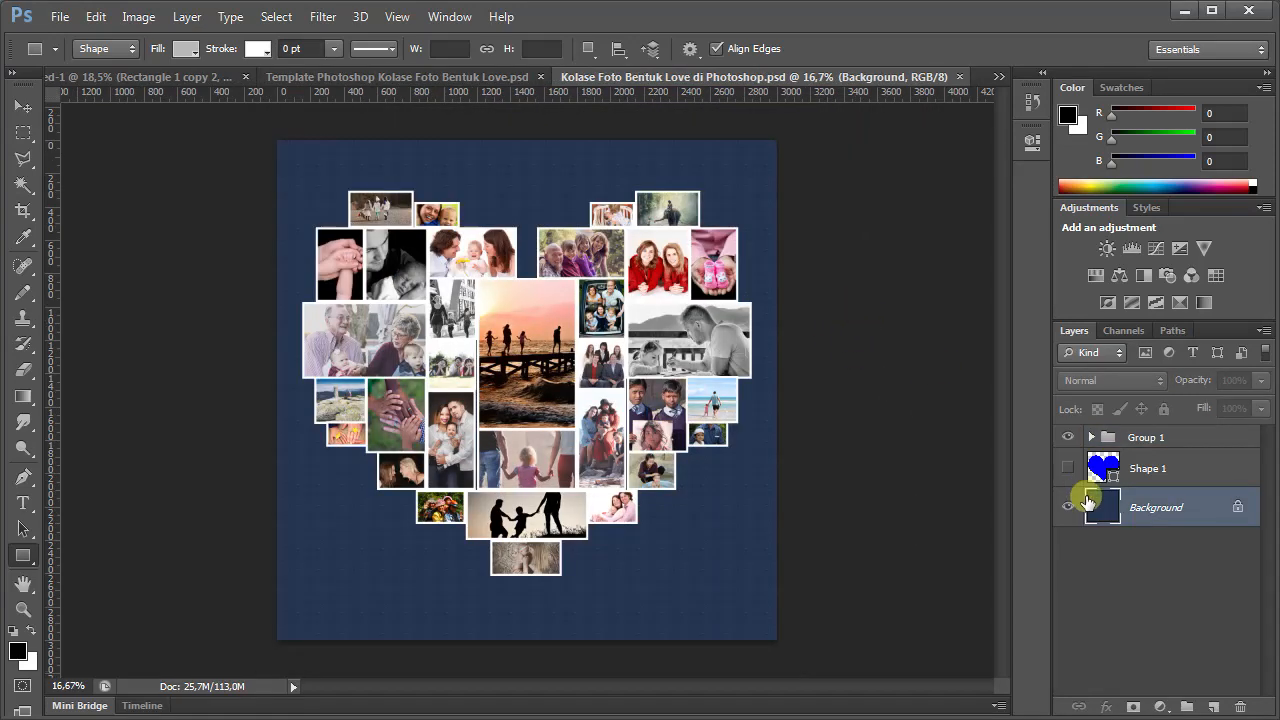
- Fill the Background layer of the finished collage with white
click(97, 16)
click(157, 275)
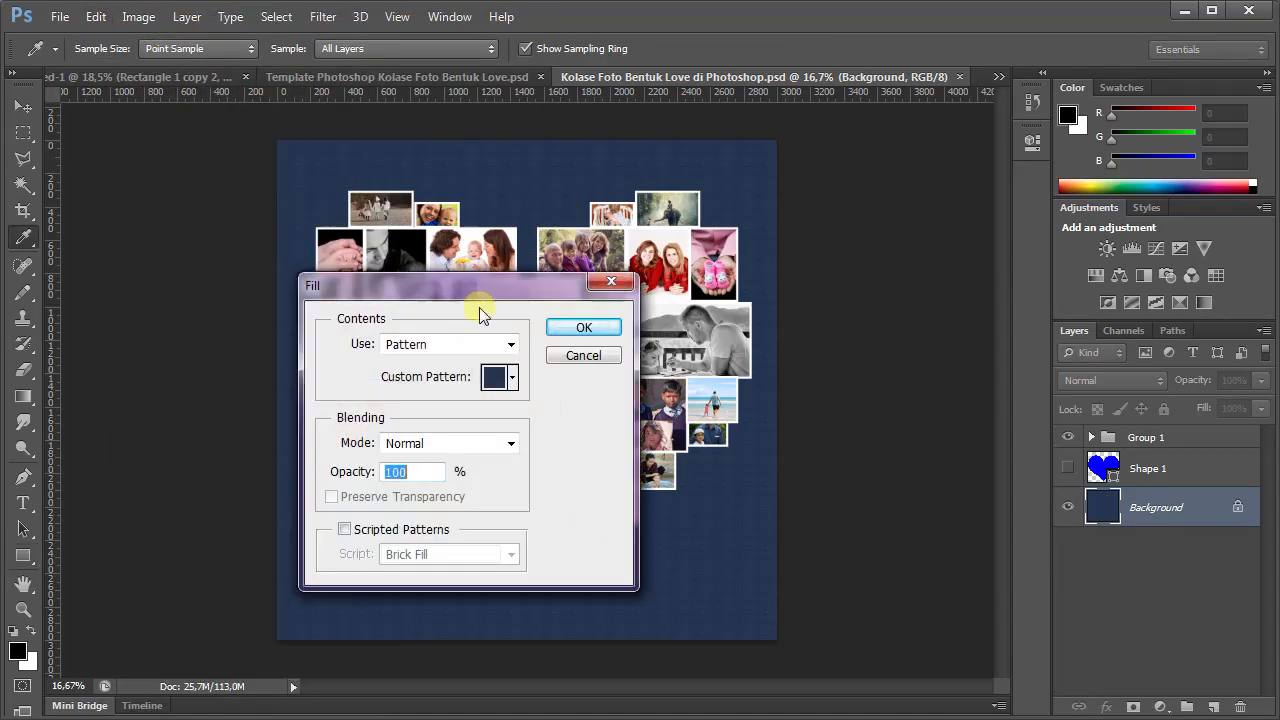
click(497, 344)
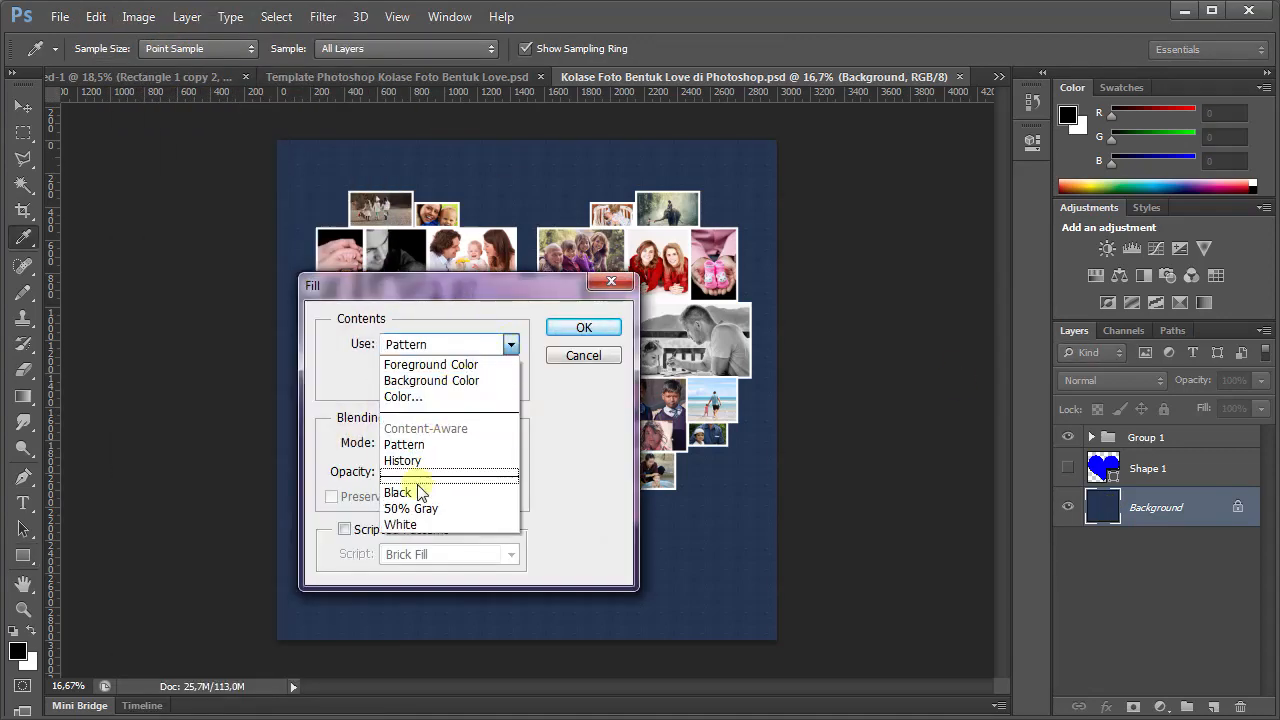
click(420, 523)
click(584, 328)
key(u)
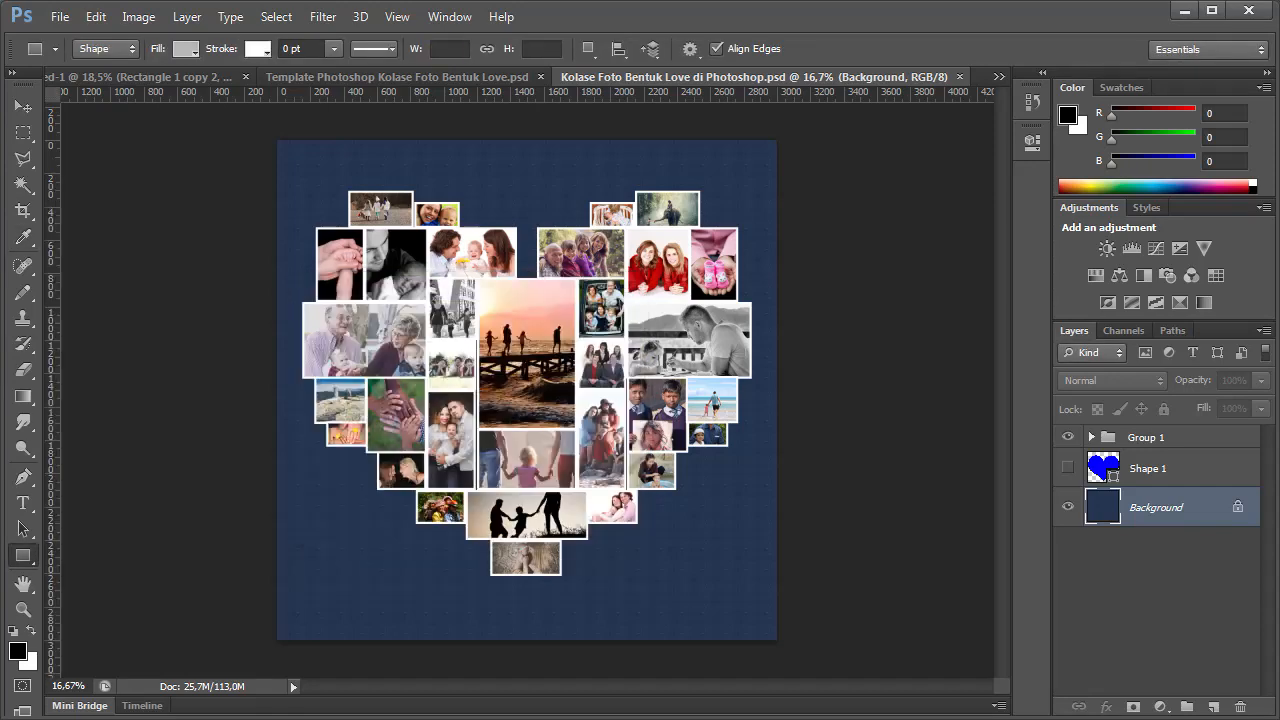
- Compare the finished collage with the template and Untitled-1 documents, and check its Shape 1 heart layer against the photos
click(397, 16)
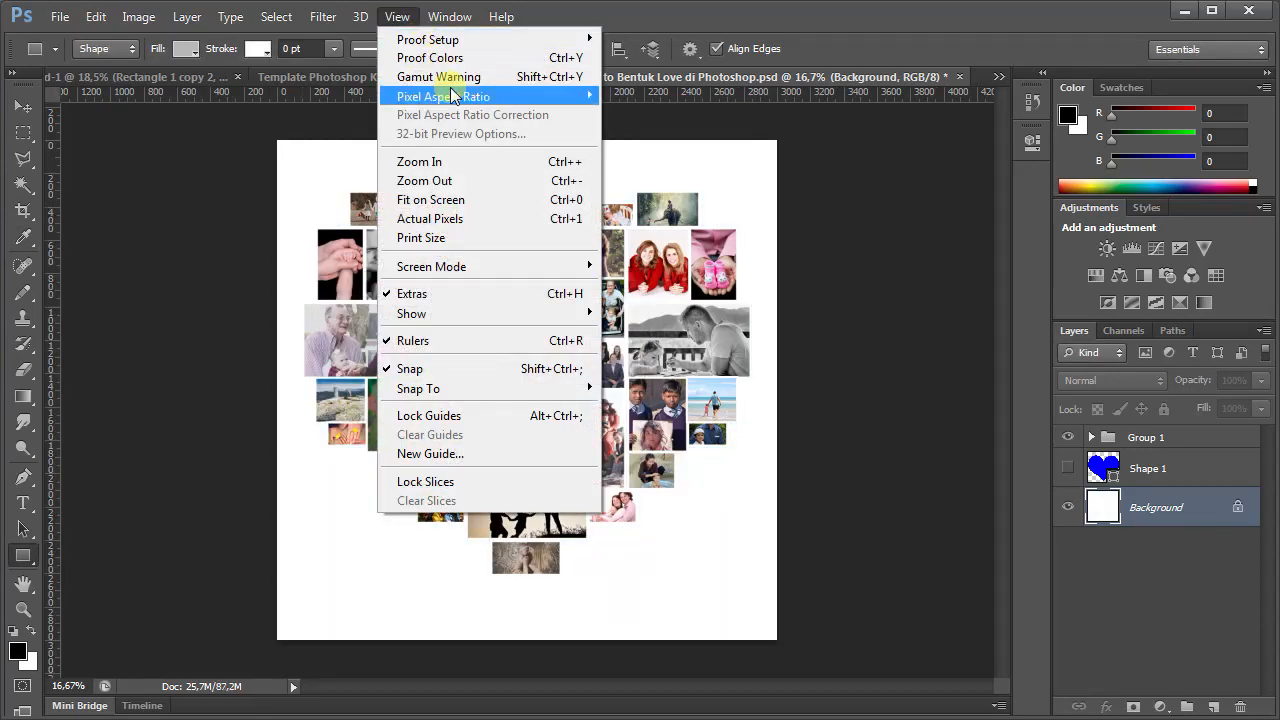
click(443, 200)
click(383, 75)
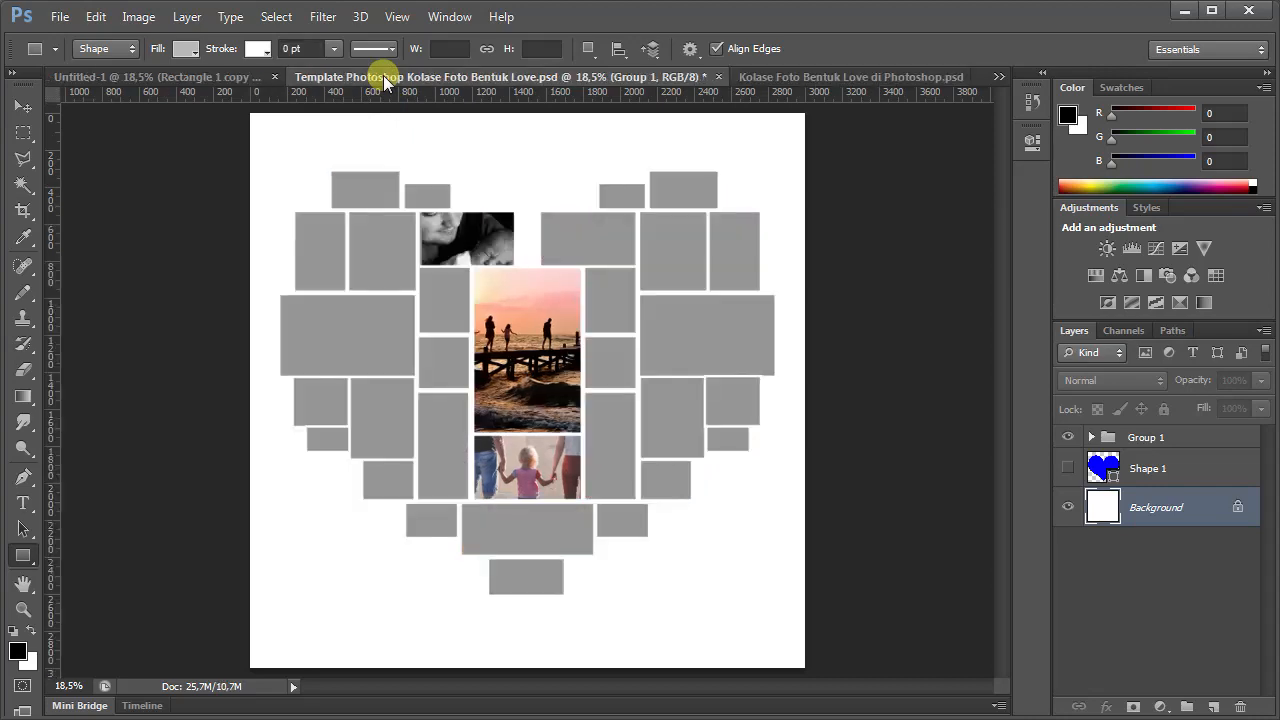
click(200, 81)
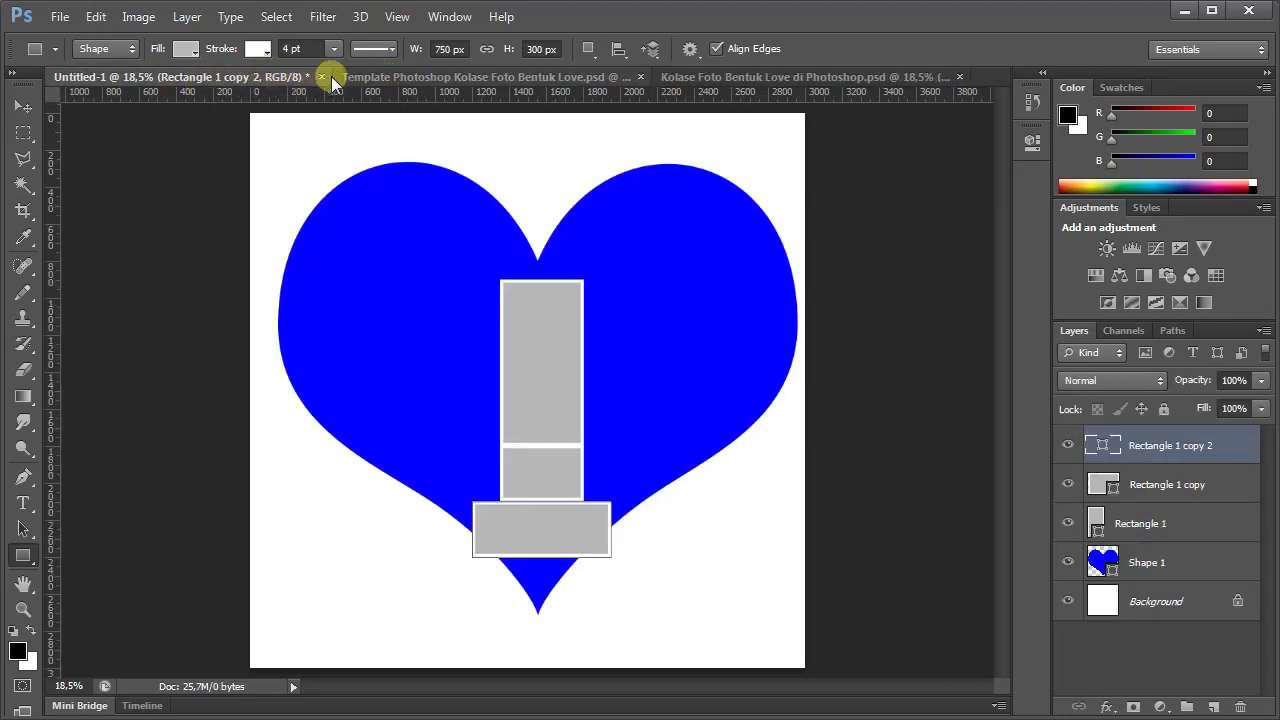
click(382, 76)
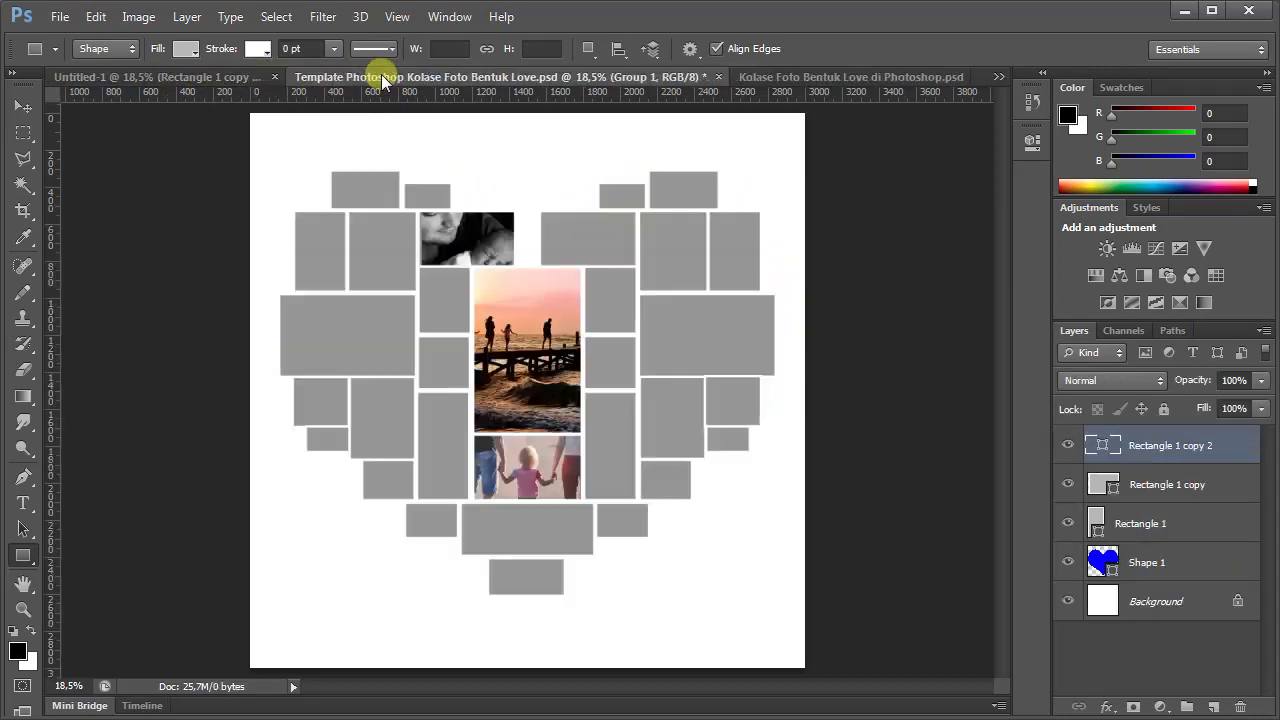
click(779, 76)
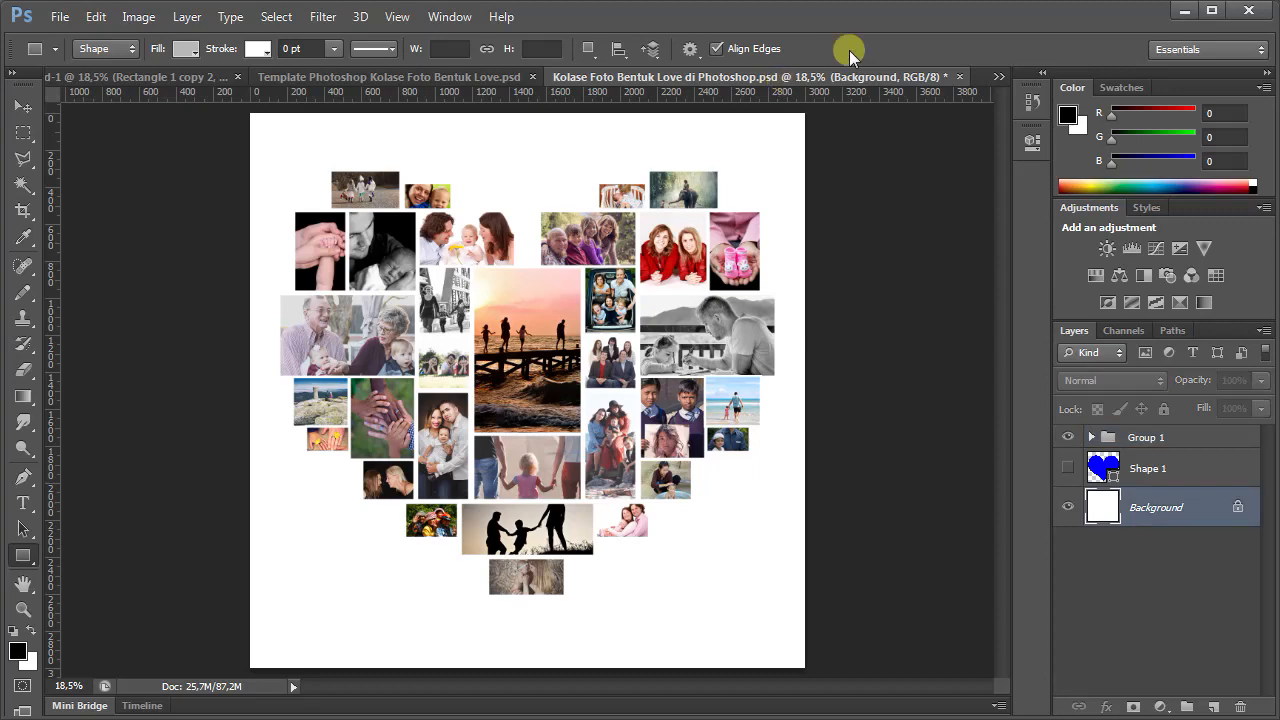
click(1068, 468)
click(1068, 468)
- Fill the Background layer with a dark green textured pattern in Normal mode at 100% opacity
click(96, 16)
click(147, 274)
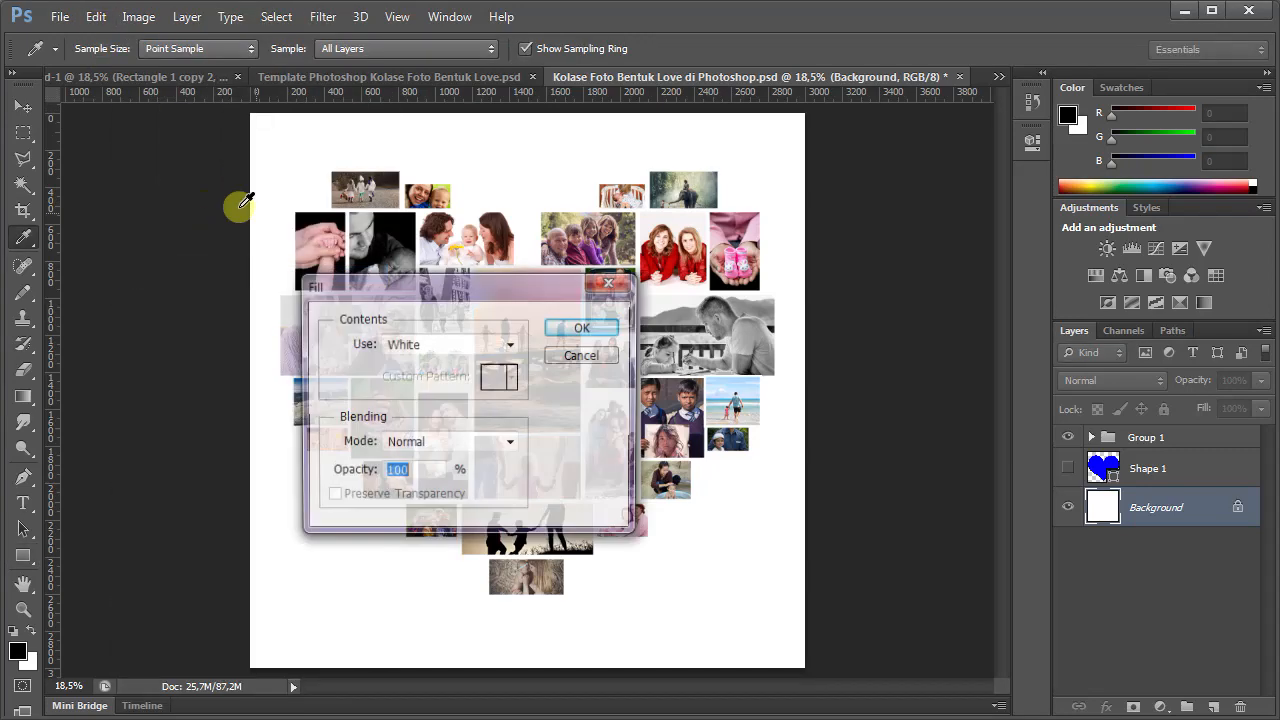
click(511, 344)
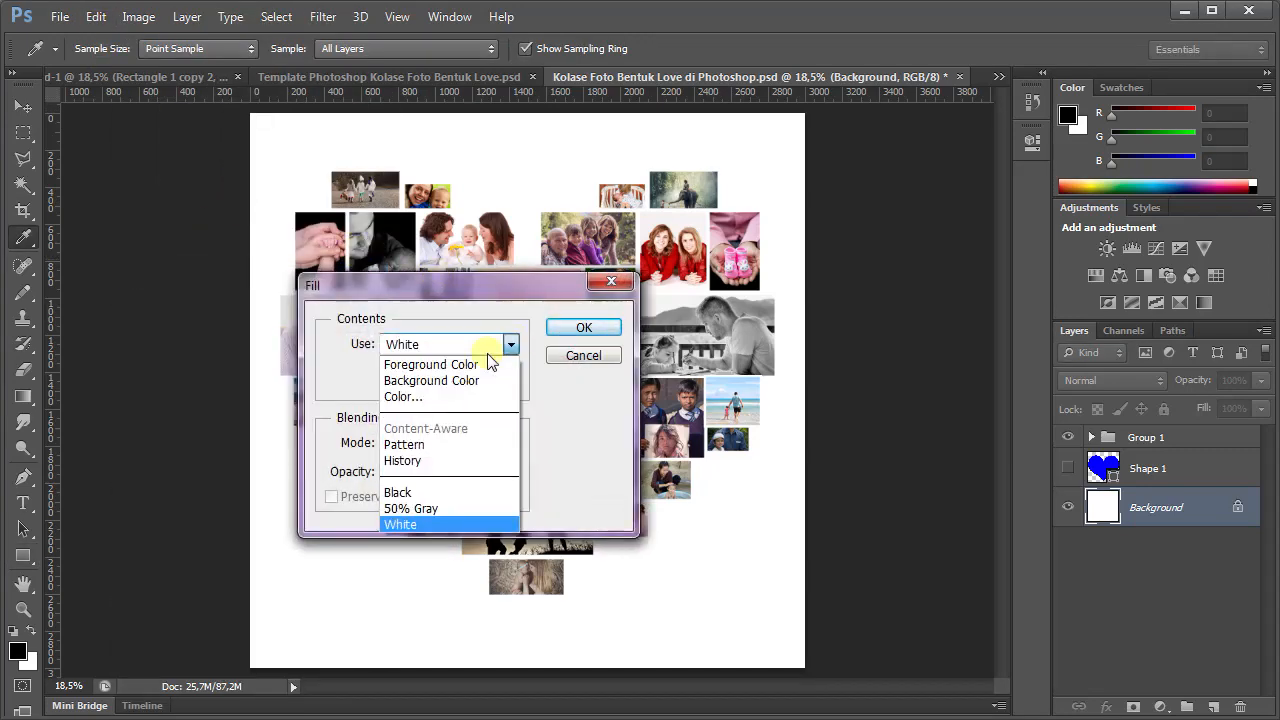
click(416, 446)
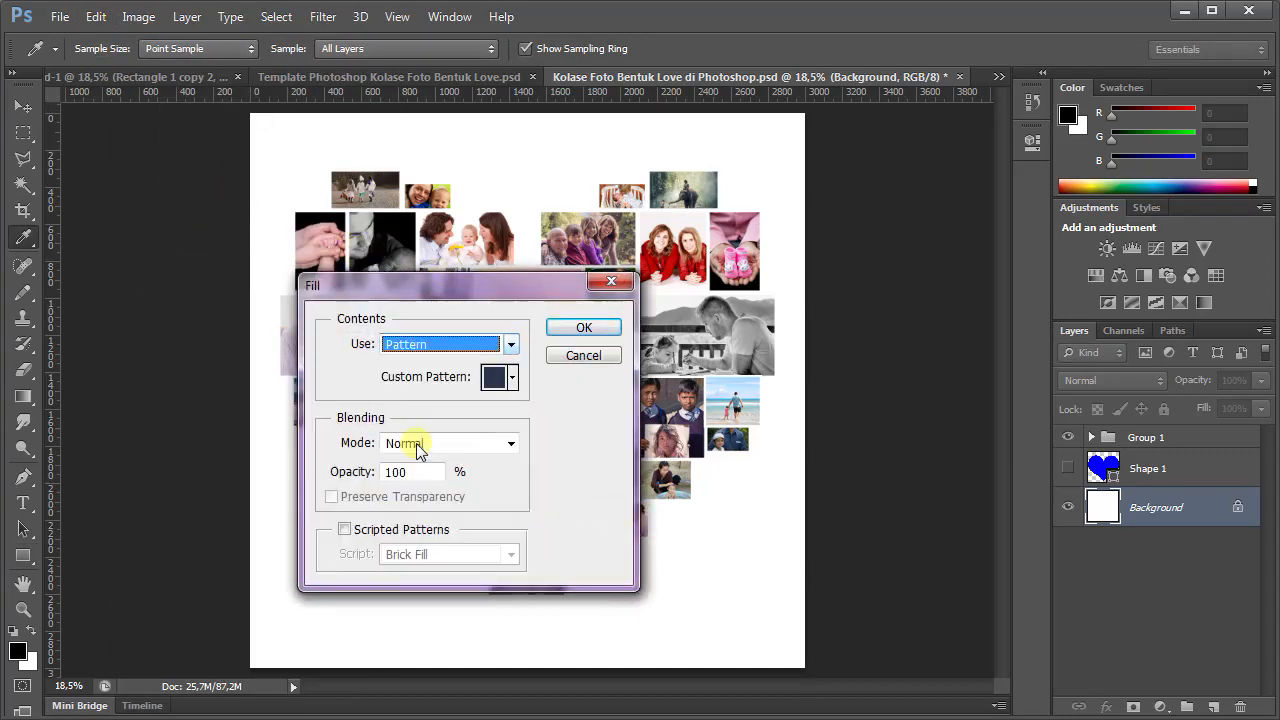
click(512, 377)
drag(589, 448, 595, 476)
click(560, 432)
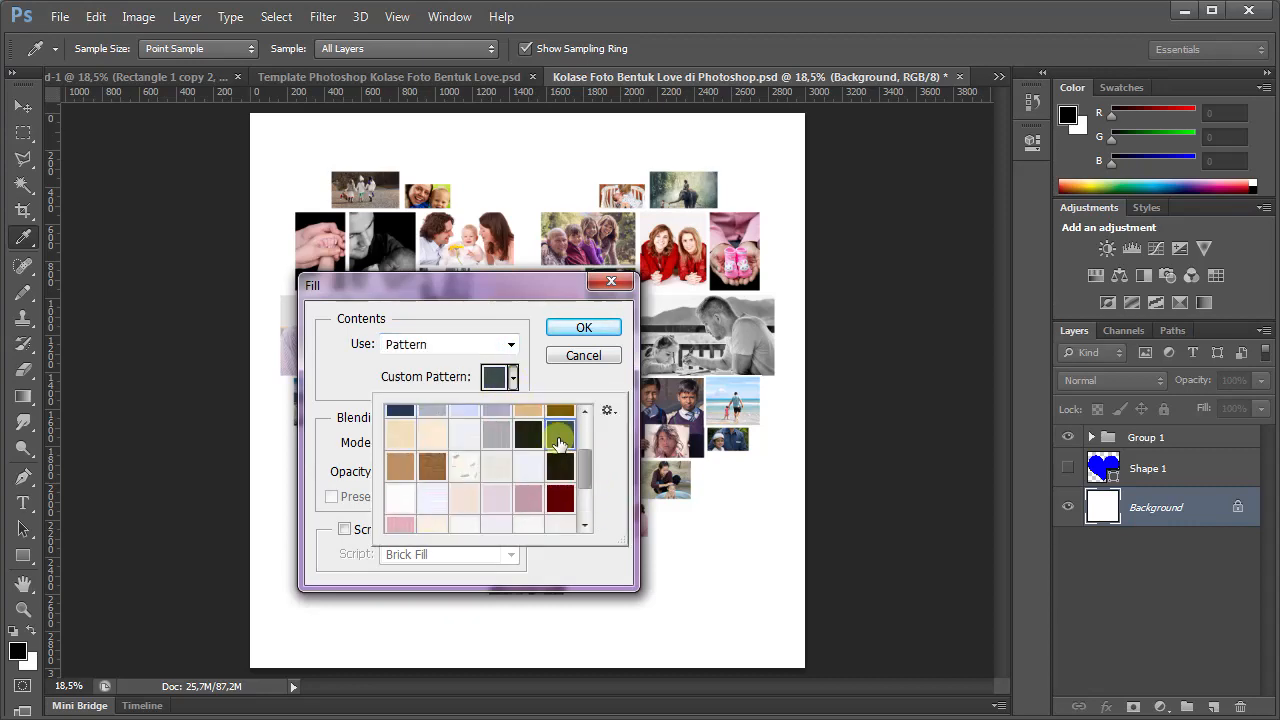
click(584, 327)
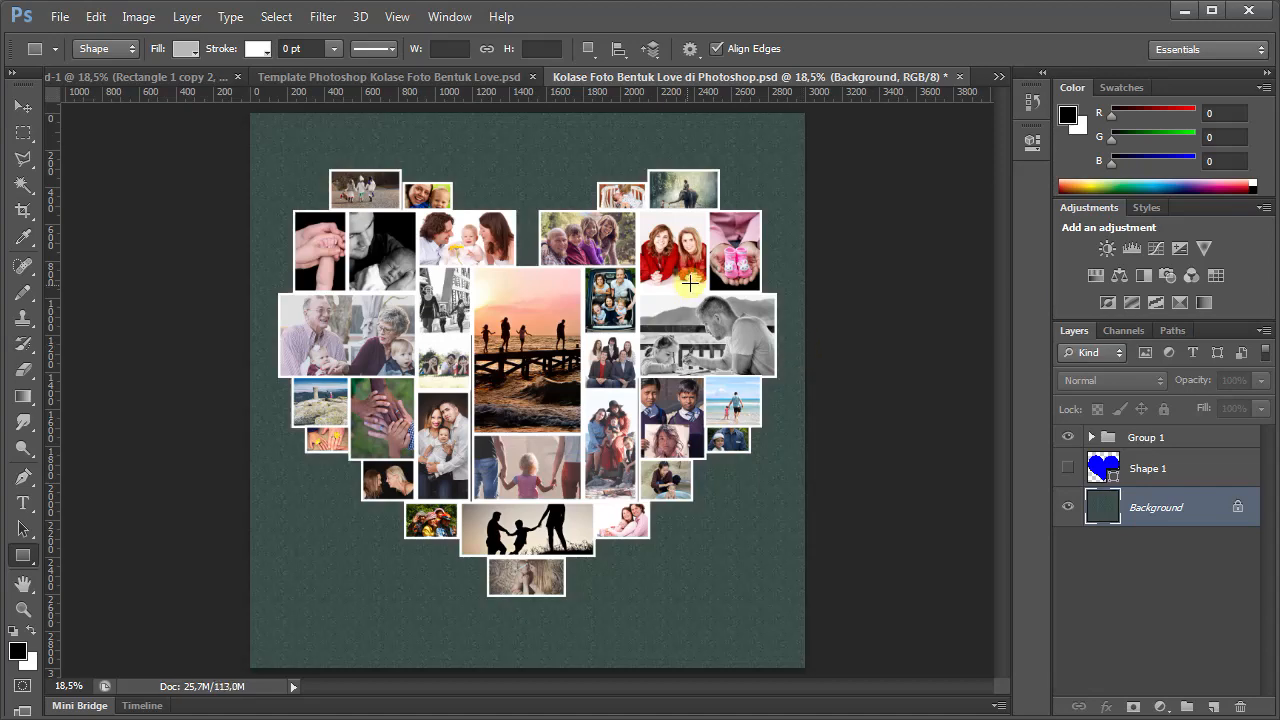
click(1163, 445)
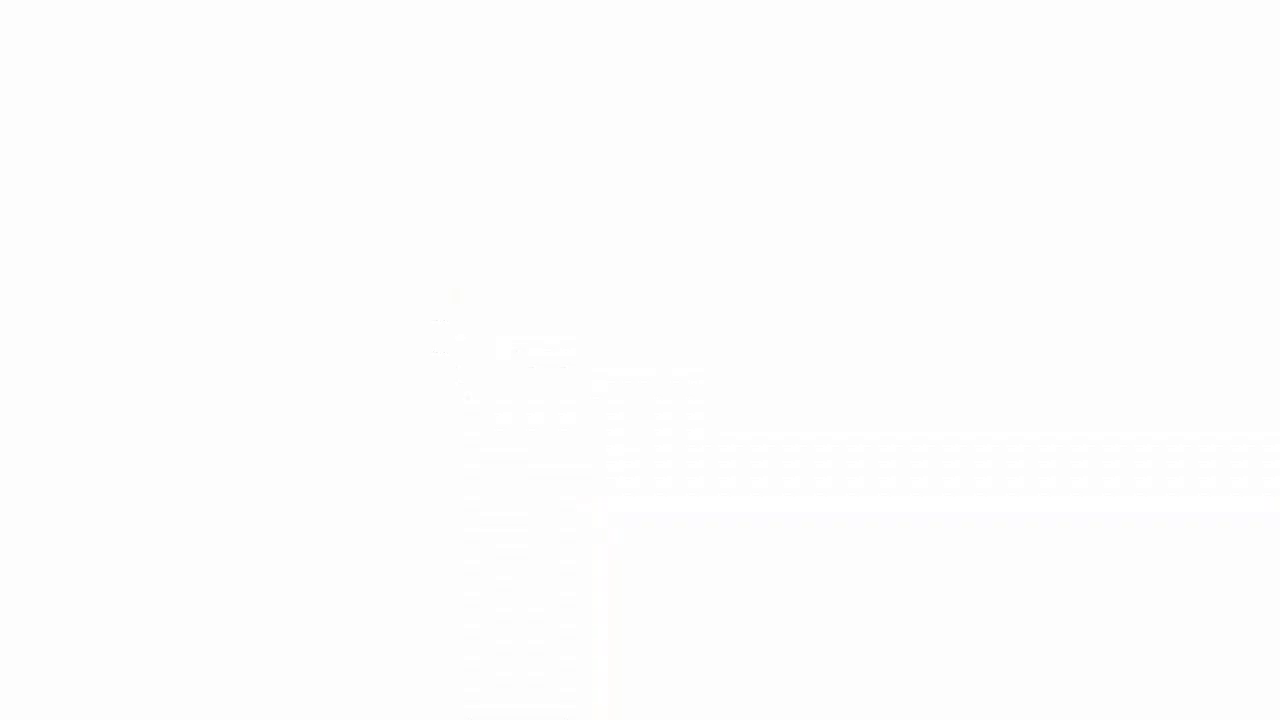